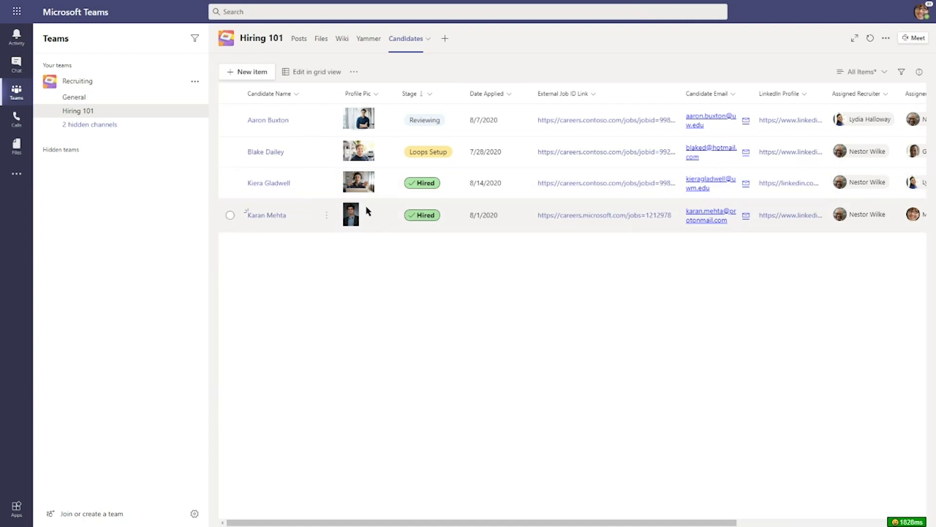
{"action": "left_click_drag", "start_coordinate": [441, 522], "coordinate": [379, 519]}
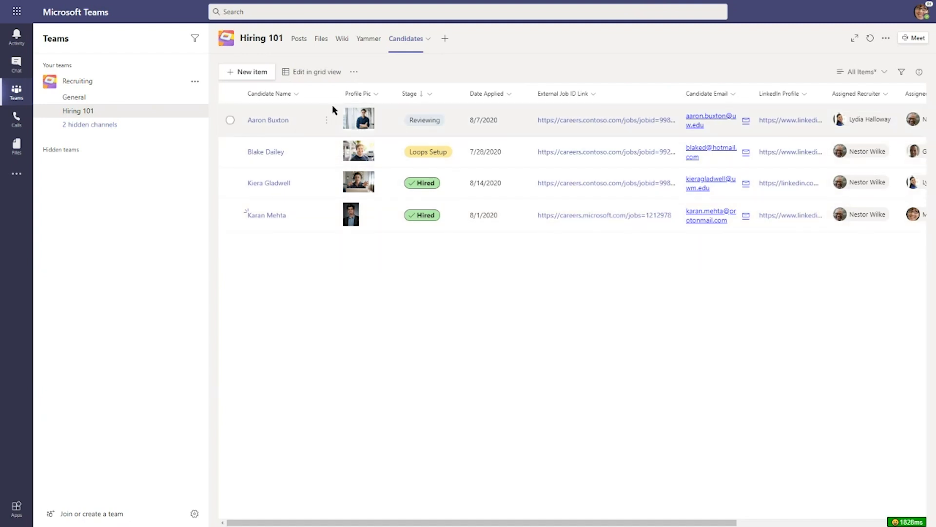
{"action": "left_click", "coordinate": [353, 72]}
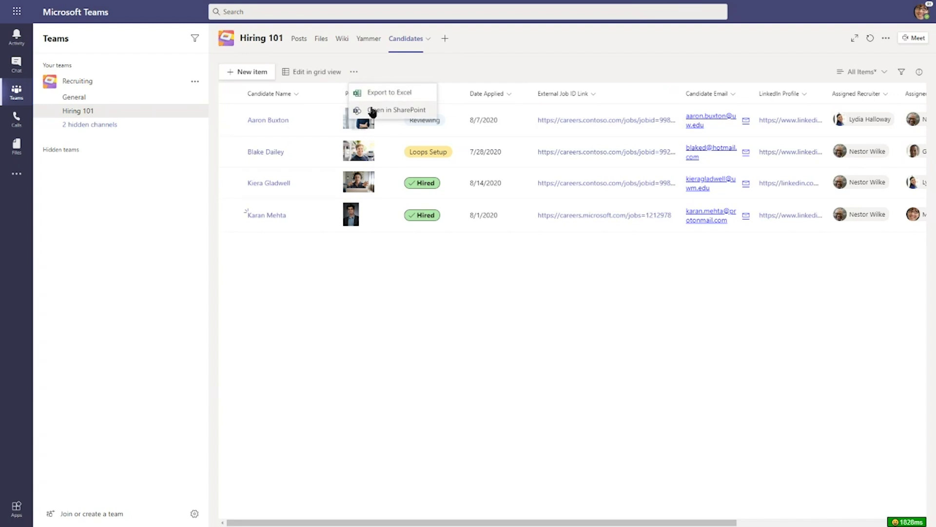
{"action": "left_click", "coordinate": [379, 70]}
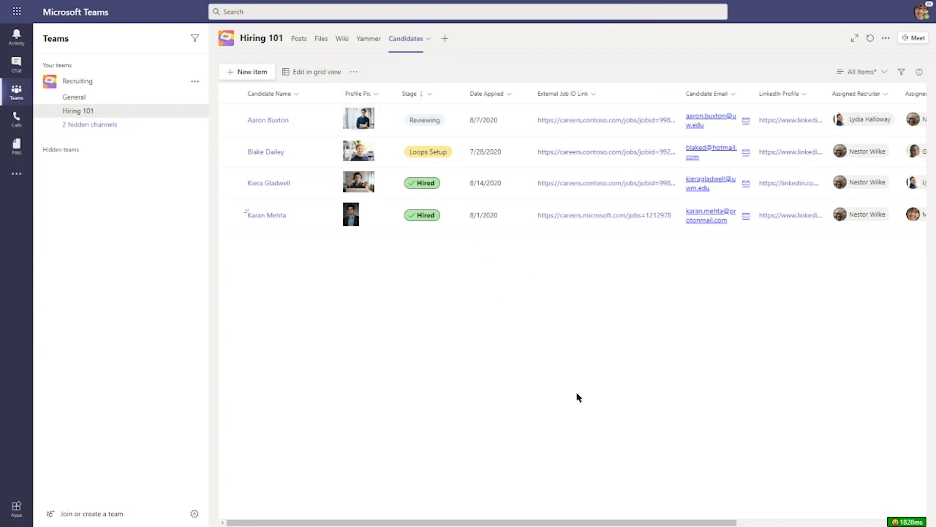
{"action": "left_click_drag", "start_coordinate": [529, 523], "coordinate": [495, 508]}
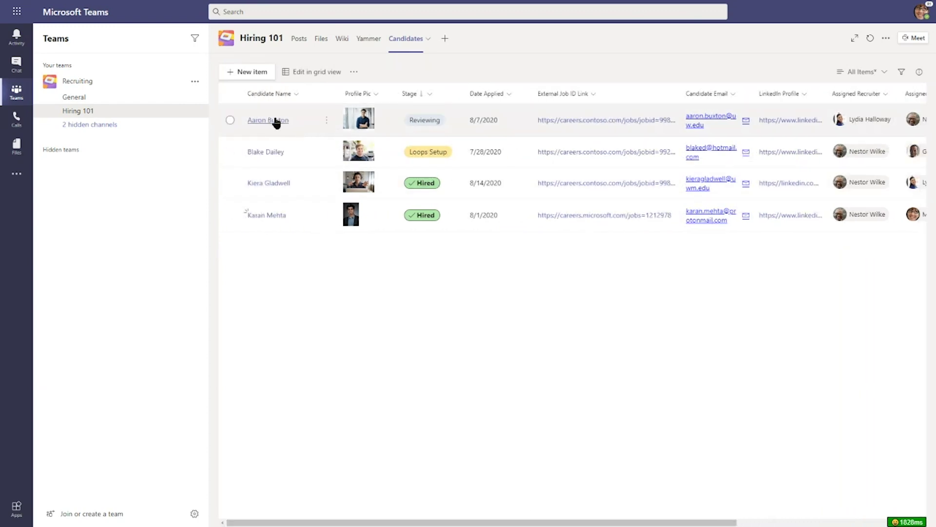
{"action": "left_click", "coordinate": [362, 96]}
{"action": "mouse_move", "coordinate": [382, 117]}
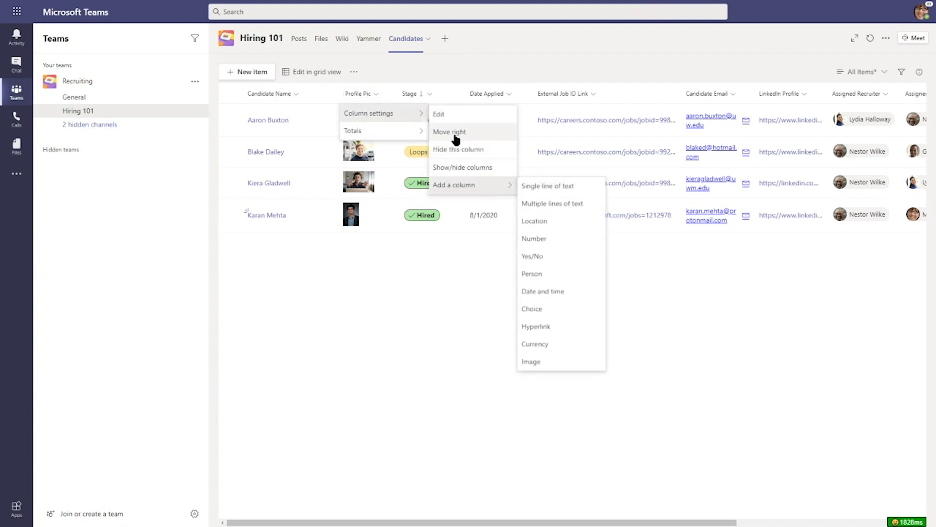
{"action": "left_click", "coordinate": [448, 73]}
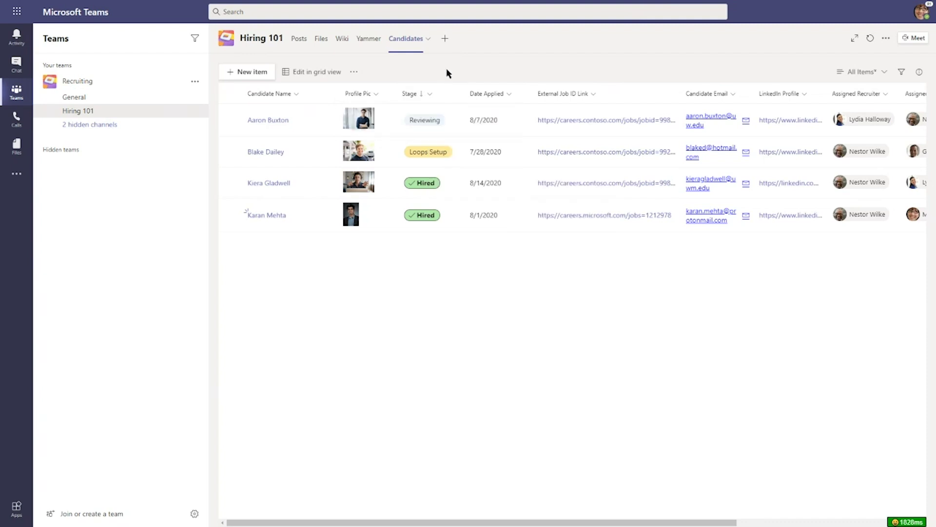
Sort the candidate list by Stage in ascending order and widen the Candidate Email column.
{"action": "left_click", "coordinate": [429, 95]}
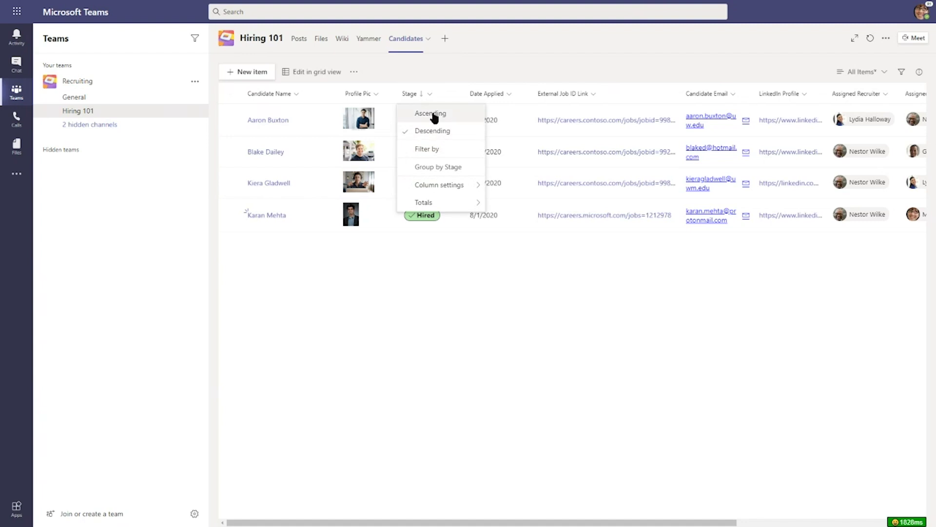
{"action": "left_click", "coordinate": [433, 116]}
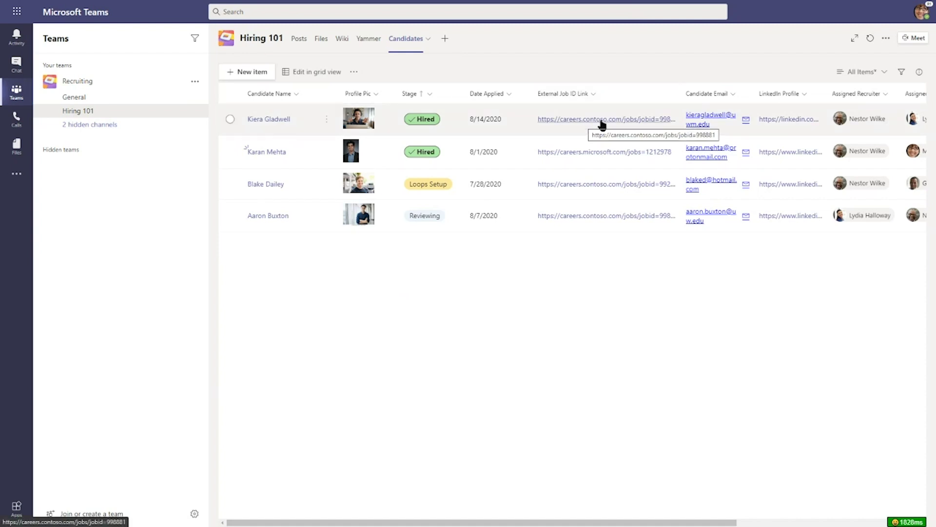
{"action": "left_click_drag", "start_coordinate": [653, 523], "coordinate": [755, 521]}
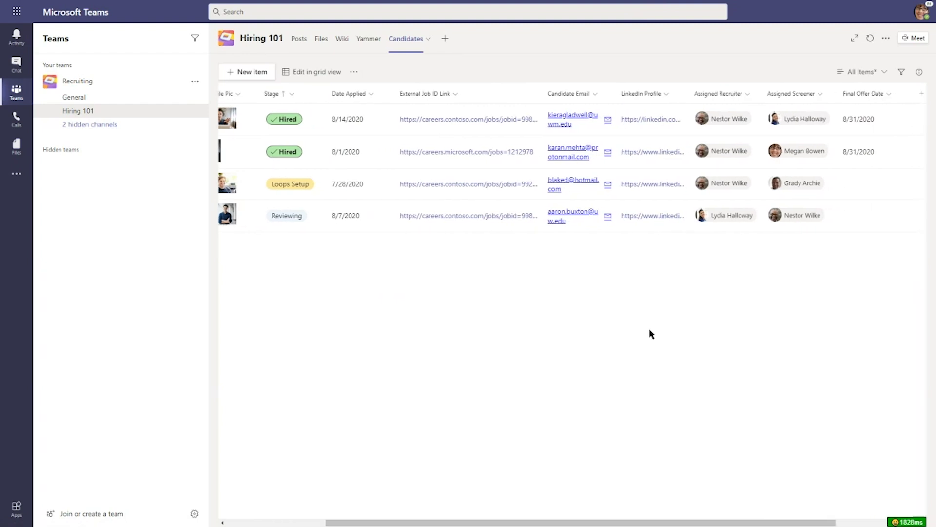
{"action": "left_click_drag", "start_coordinate": [626, 97], "coordinate": [664, 96]}
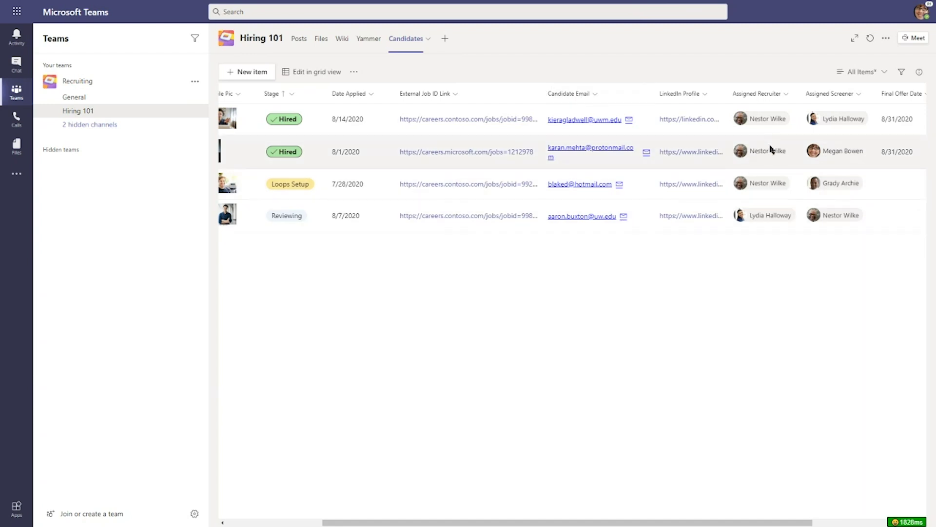
Filter the candidate list to show only items whose Stage is Hired.
{"action": "left_click_drag", "start_coordinate": [700, 520], "coordinate": [878, 319]}
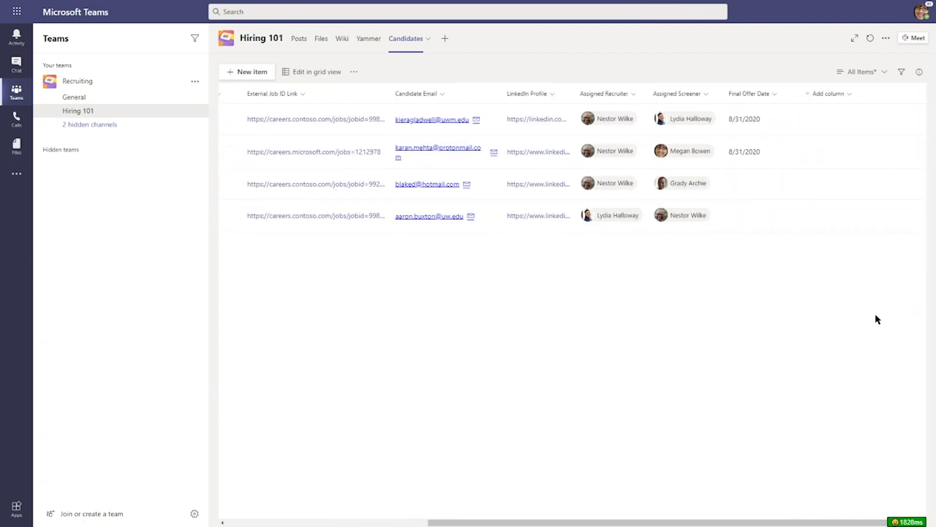
{"action": "left_click", "coordinate": [902, 72]}
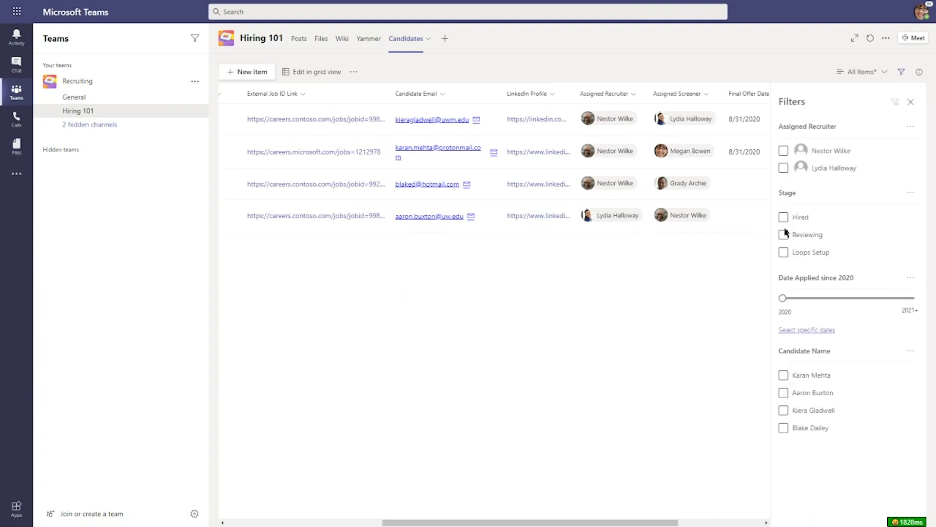
{"action": "left_click", "coordinate": [782, 219]}
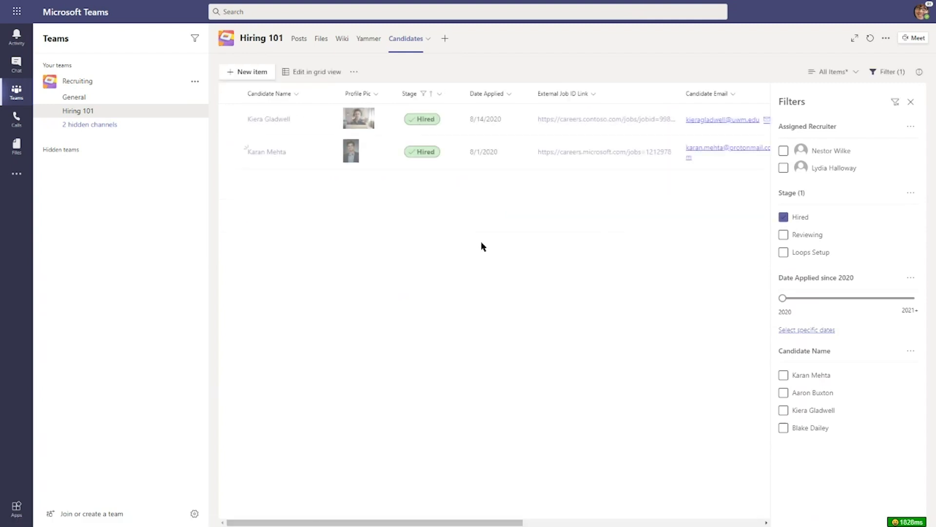
{"action": "left_click_drag", "start_coordinate": [455, 522], "coordinate": [478, 523]}
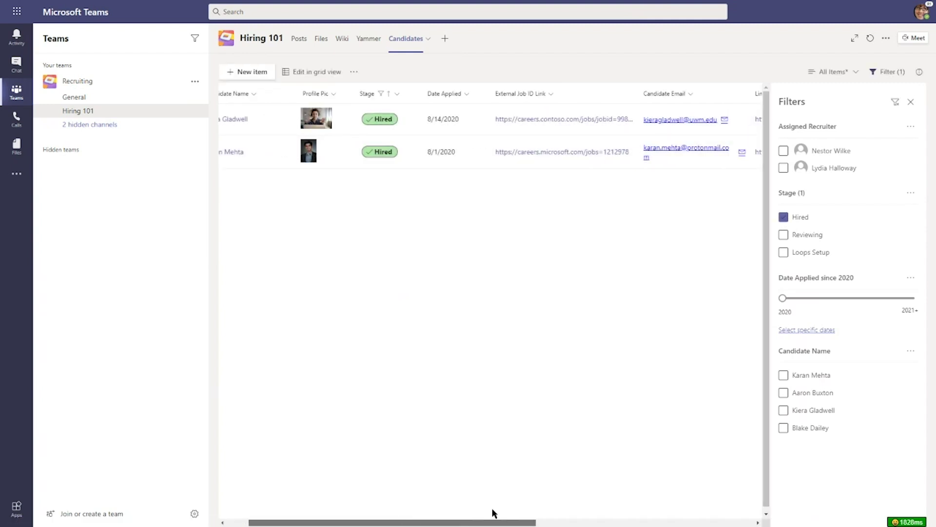
{"action": "left_click", "coordinate": [911, 104]}
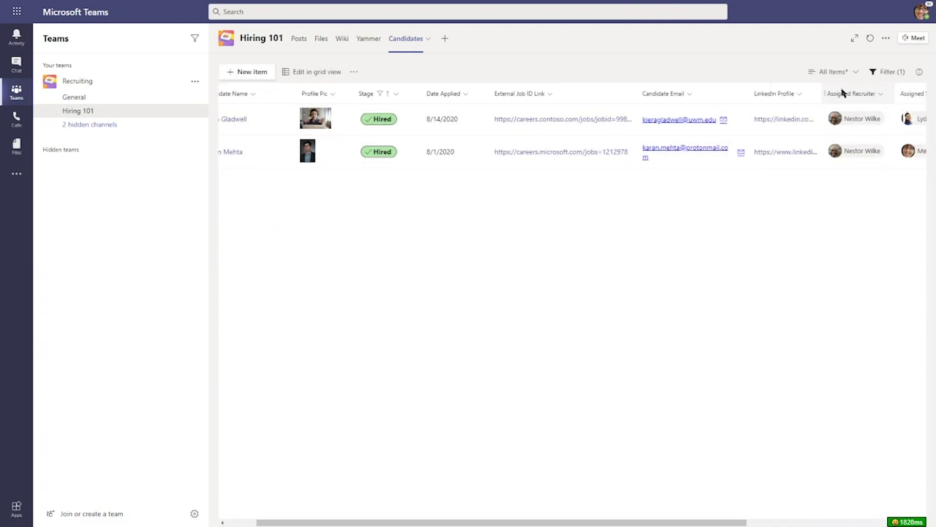
Save the filtered list as a new public view named Hired Candidates.
{"action": "left_click", "coordinate": [847, 73]}
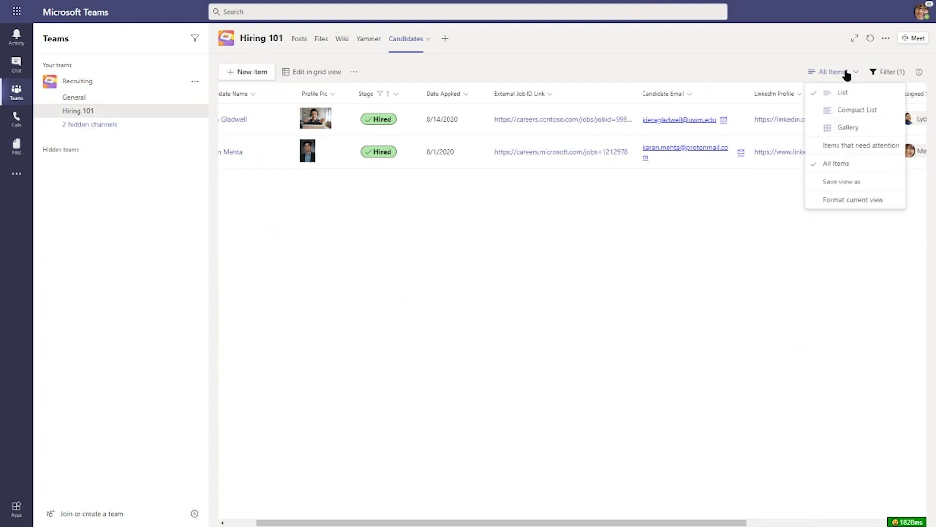
{"action": "left_click", "coordinate": [833, 186]}
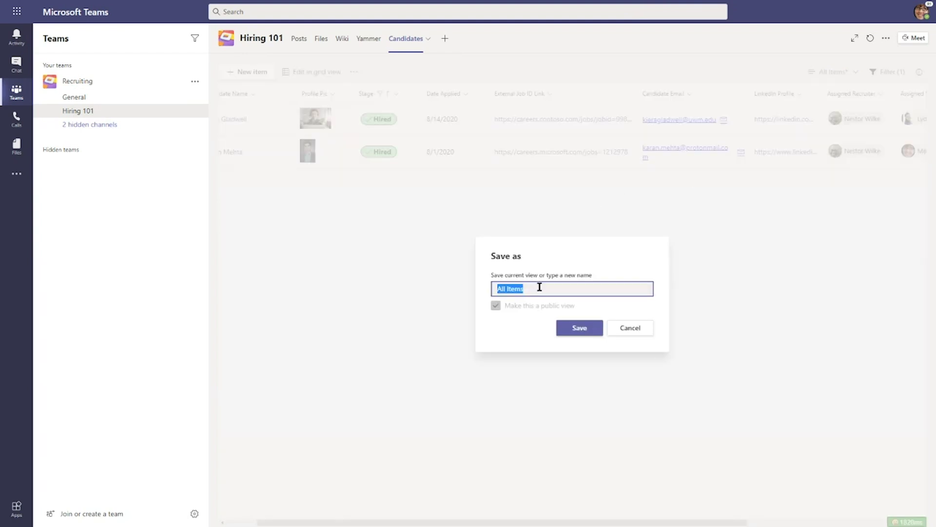
{"action": "type", "text": "Hired Candidates"}
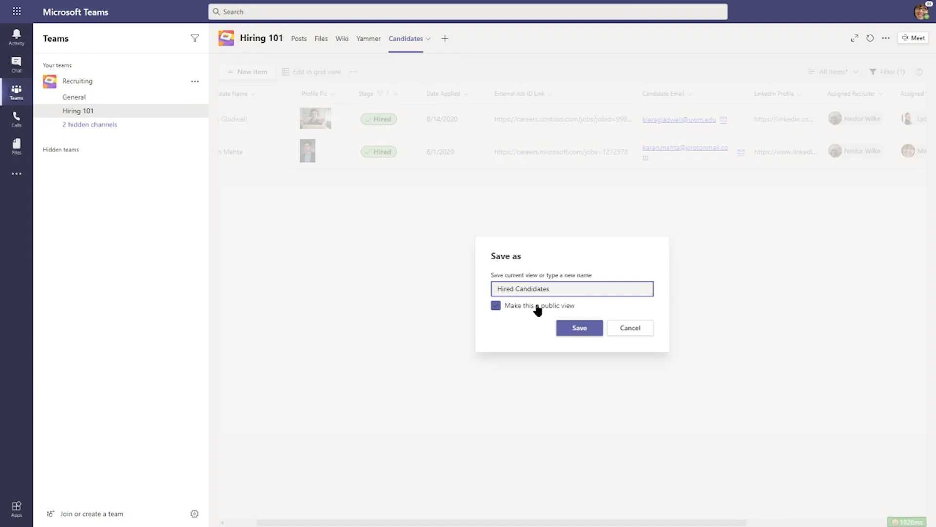
{"action": "left_click", "coordinate": [561, 326]}
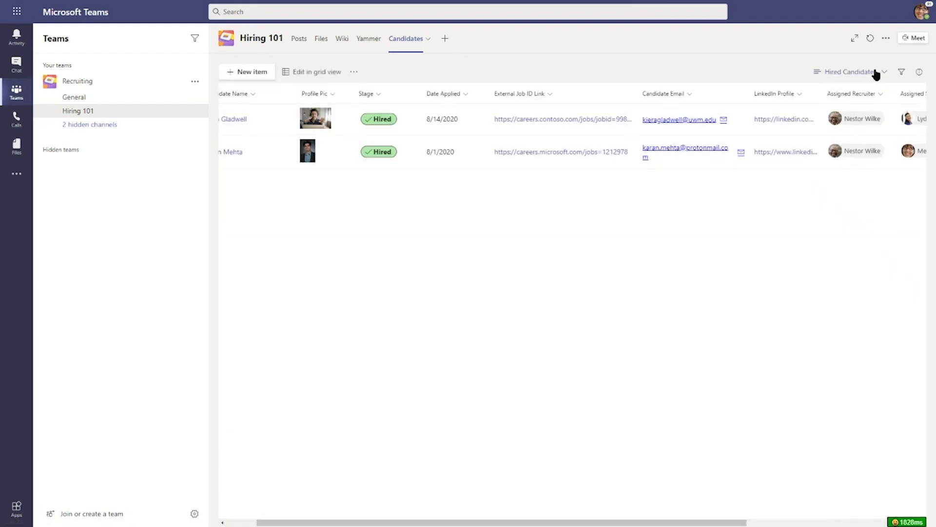
Switch to the All Items view and return to the Hired Candidates view.
{"action": "left_click", "coordinate": [852, 75]}
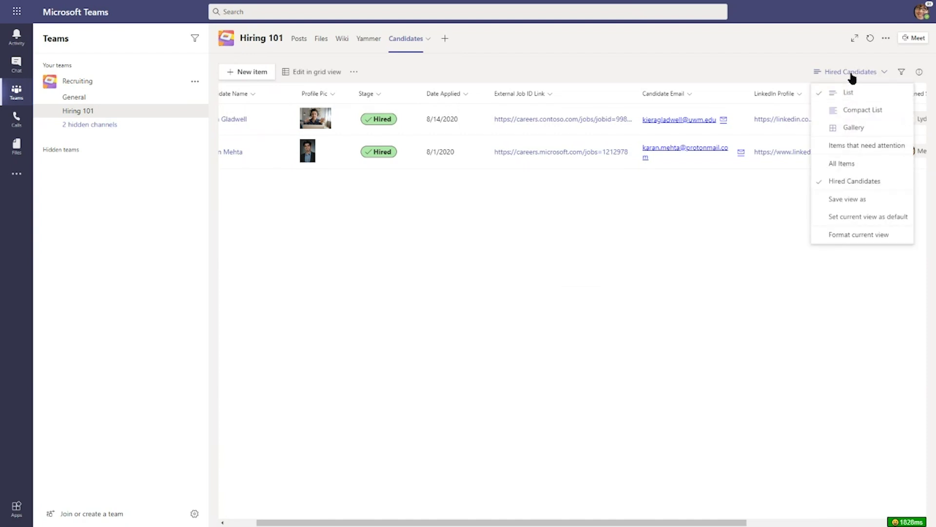
{"action": "left_click", "coordinate": [847, 163]}
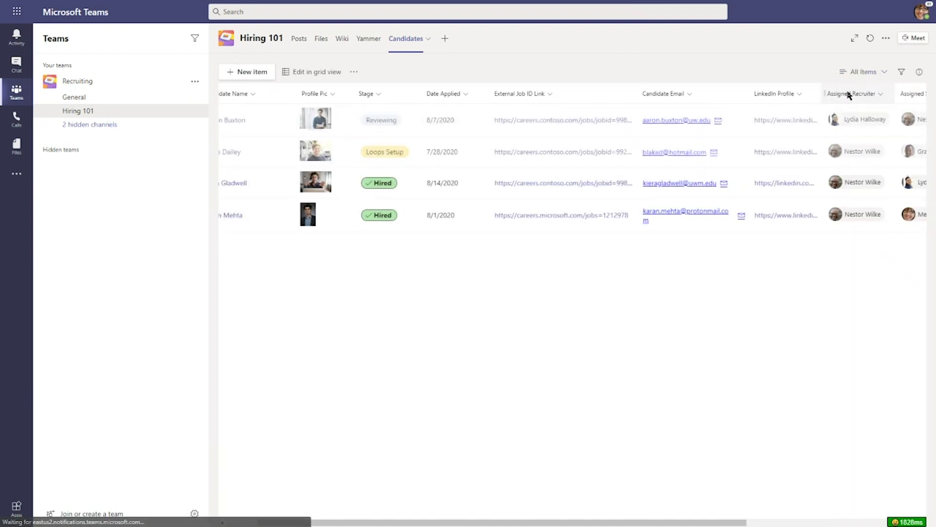
{"action": "left_click", "coordinate": [853, 75]}
{"action": "left_click", "coordinate": [861, 181]}
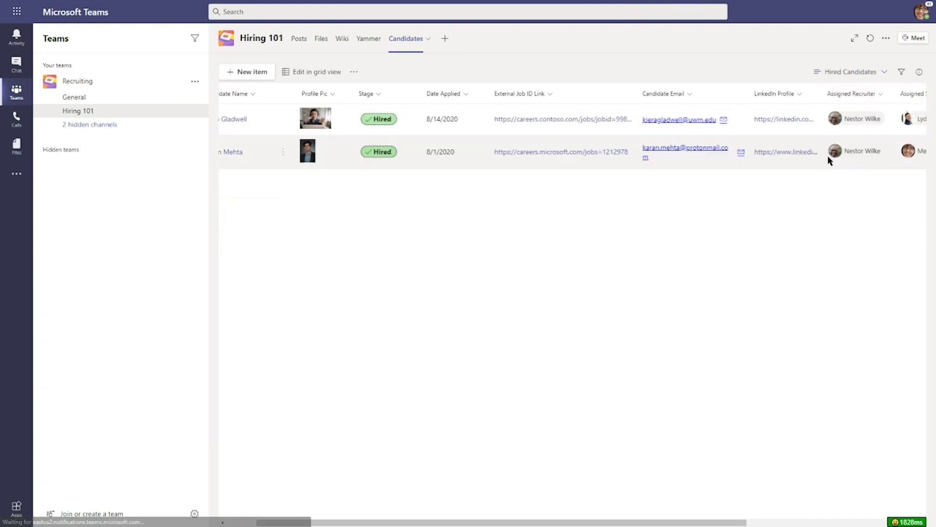
View the blank form for a new list item and leave it without saving.
{"action": "left_click_drag", "start_coordinate": [398, 520], "coordinate": [268, 206]}
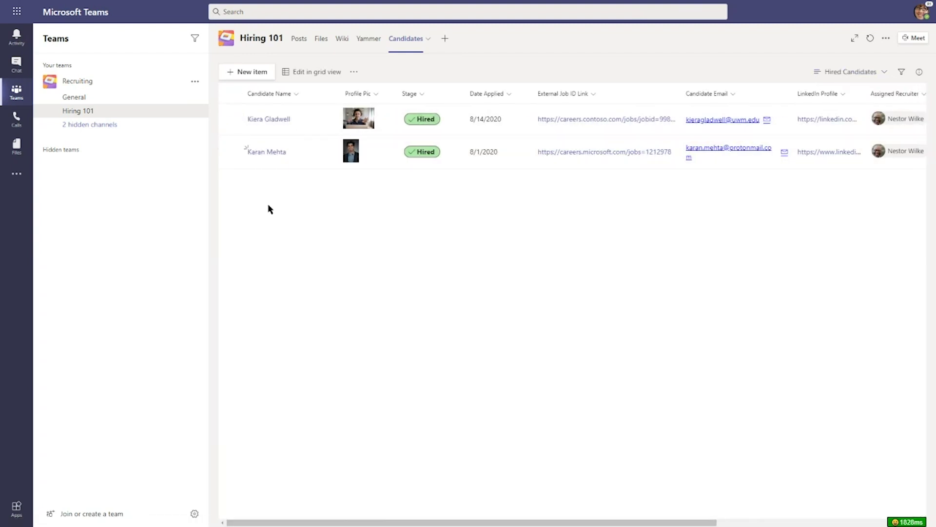
{"action": "left_click", "coordinate": [259, 74]}
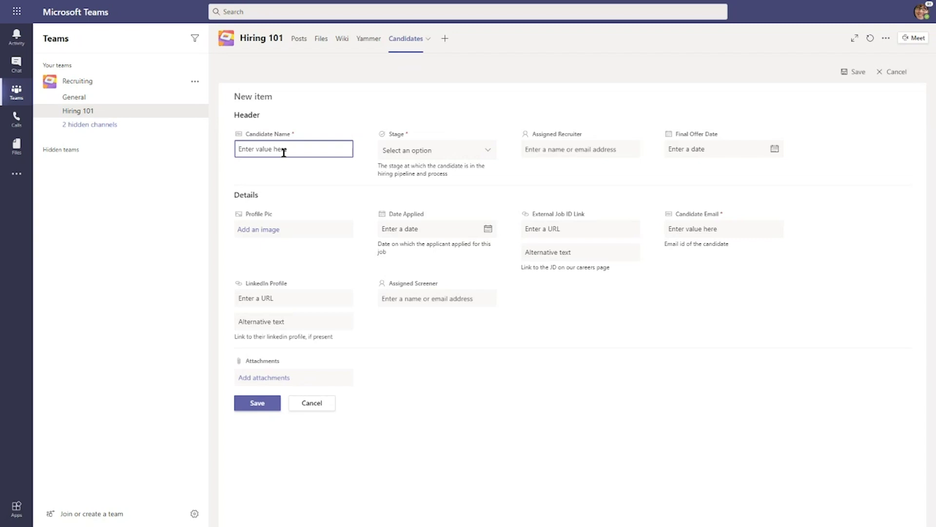
{"action": "left_click", "coordinate": [311, 404]}
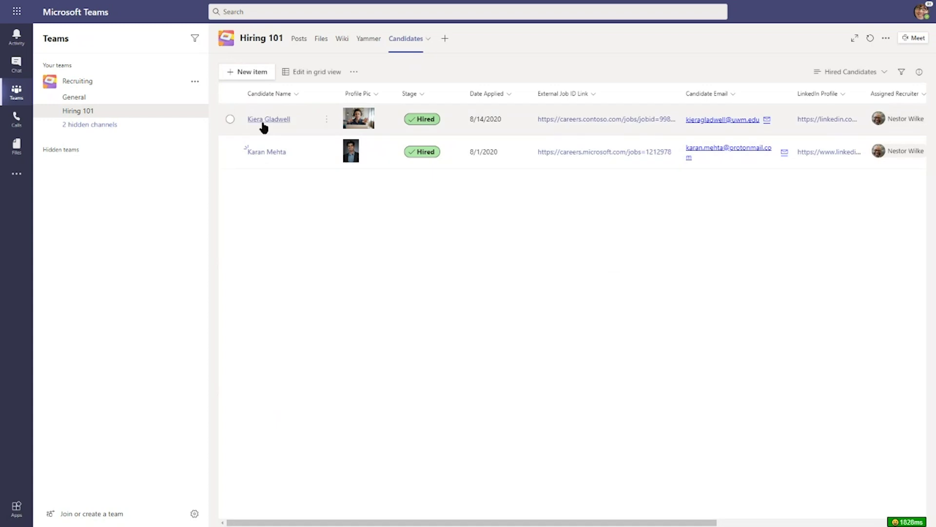
Open the first hired candidate's record, insert an extra w in the surname, and set Stage to Applied.
{"action": "left_click", "coordinate": [263, 122]}
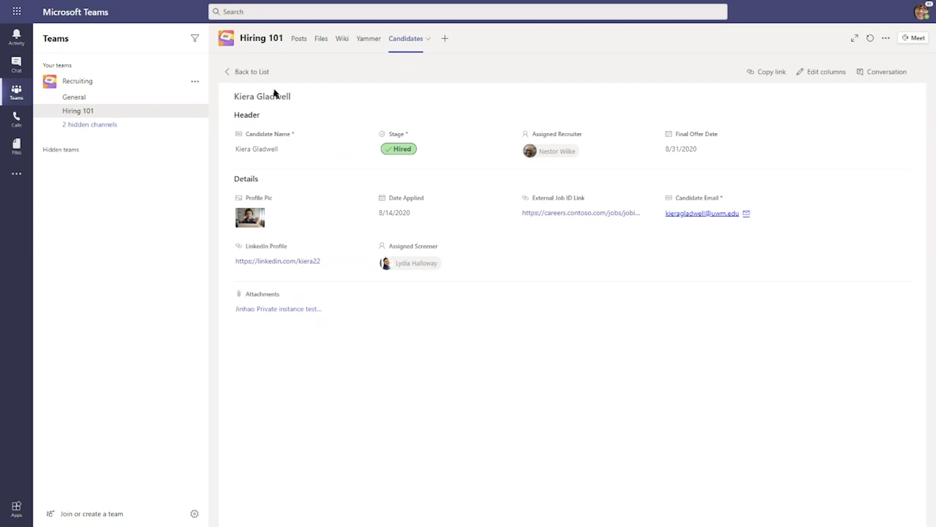
{"action": "left_click", "coordinate": [258, 151]}
{"action": "left_click", "coordinate": [298, 150]}
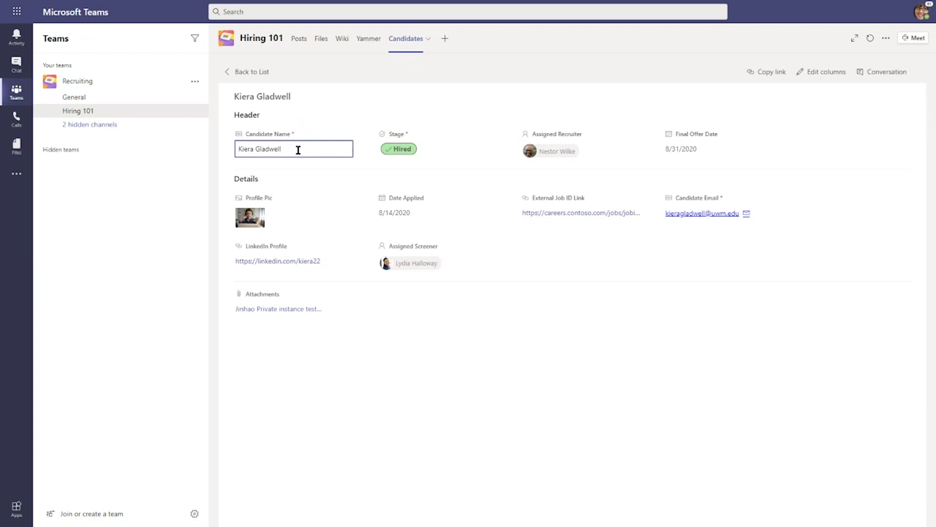
{"action": "type", "text": "well"}
{"action": "key", "text": "Tab"}
{"action": "left_click", "coordinate": [396, 151]}
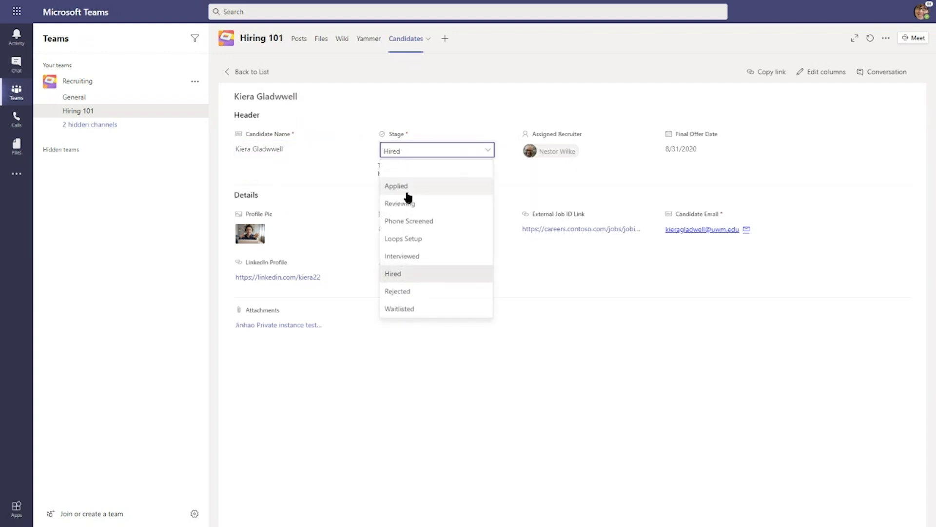
{"action": "left_click", "coordinate": [403, 186]}
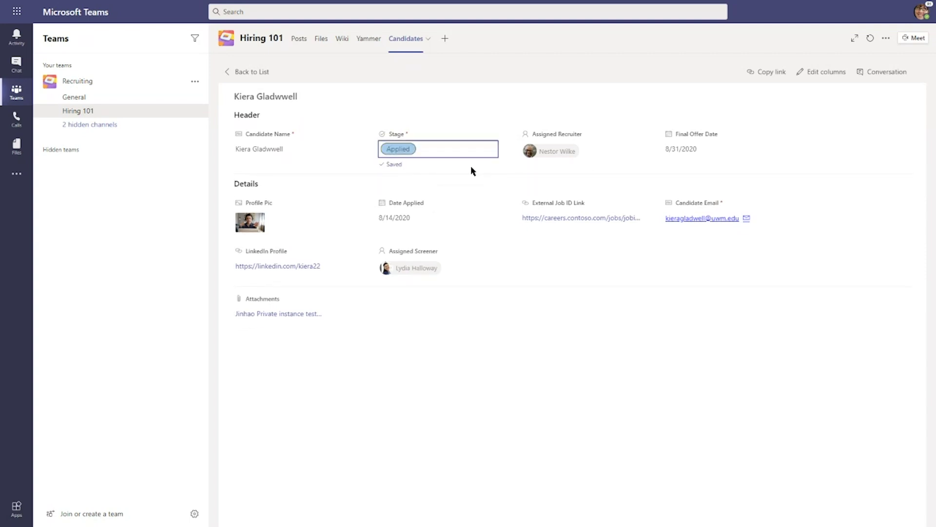
Inspect the record's Final Offer Date calendar and its attachment options without changing either.
{"action": "left_click", "coordinate": [685, 151]}
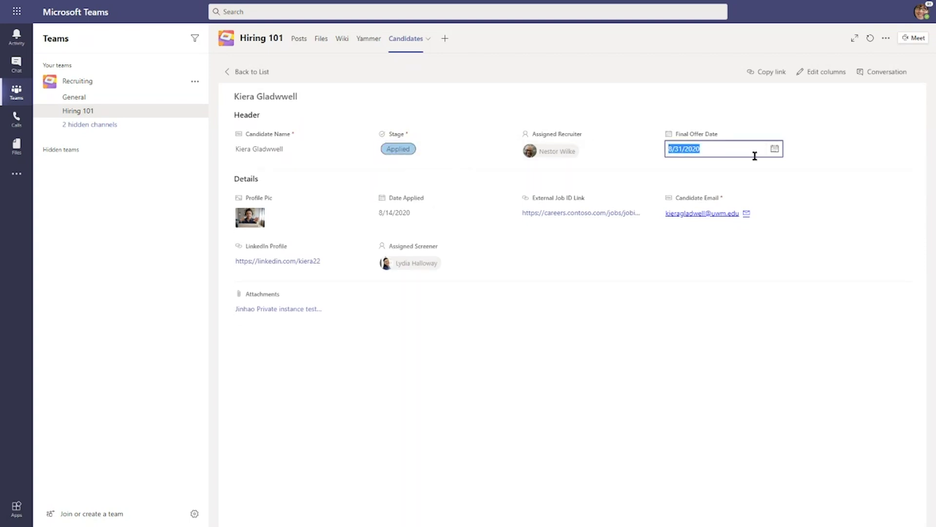
{"action": "left_click", "coordinate": [775, 155]}
{"action": "left_click", "coordinate": [469, 337]}
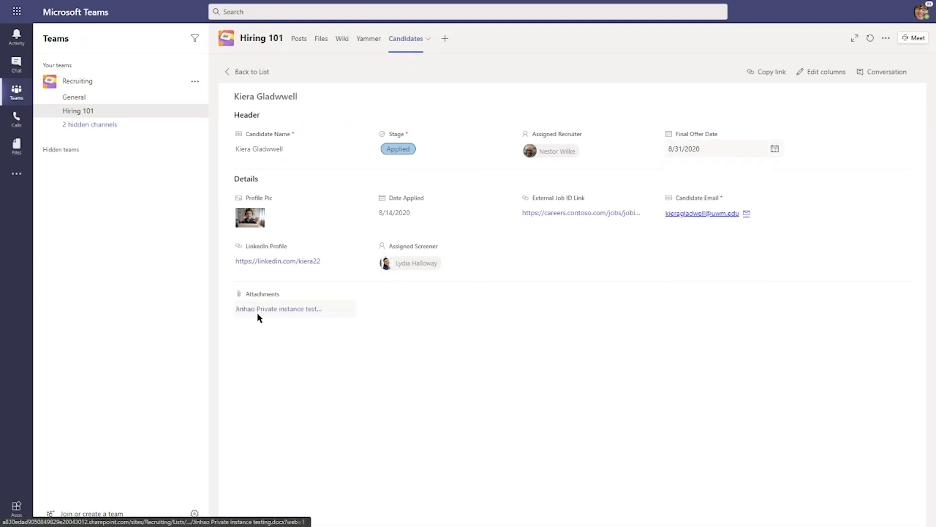
{"action": "left_click", "coordinate": [349, 312]}
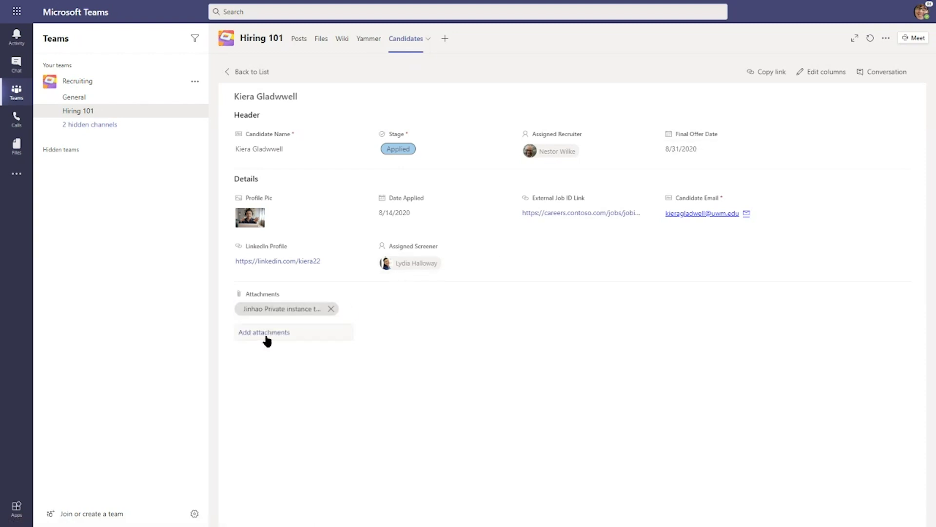
{"action": "left_click", "coordinate": [272, 334]}
{"action": "left_click", "coordinate": [627, 409]}
Edit the form columns so Profile Pic follows Assigned Recruiter in Header and Final Offer Date comes first in Details, and save.
{"action": "left_click", "coordinate": [824, 71]}
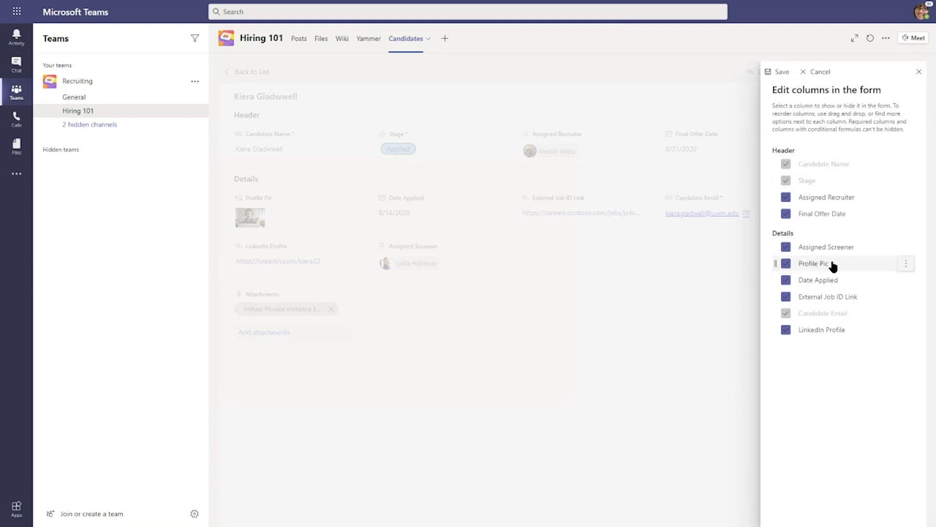
{"action": "left_click_drag", "start_coordinate": [833, 266], "coordinate": [832, 222]}
{"action": "left_click_drag", "start_coordinate": [831, 253], "coordinate": [830, 250]}
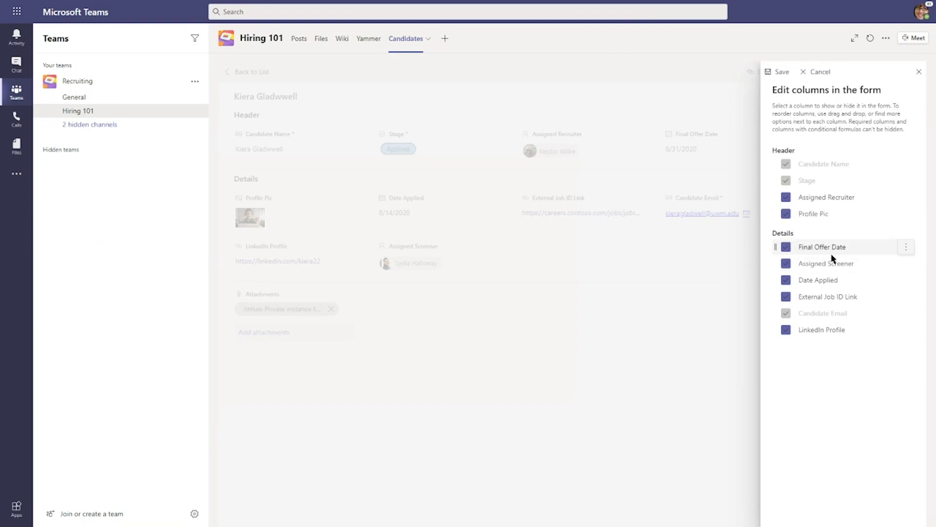
{"action": "left_click", "coordinate": [782, 72]}
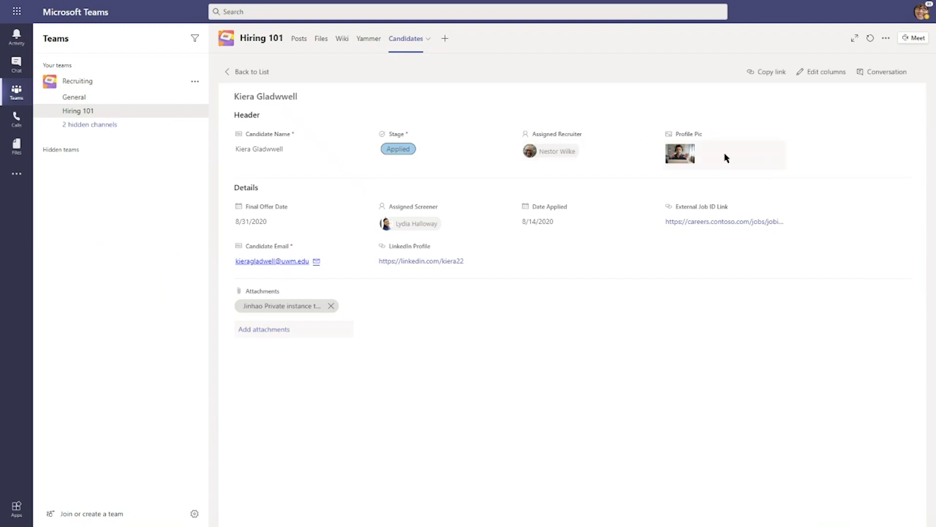
Edit the form columns so Profile Pic comes first in Header, save, and copy the record's sharing link.
{"action": "left_click", "coordinate": [826, 72]}
{"action": "left_click_drag", "start_coordinate": [821, 211], "coordinate": [813, 164]}
{"action": "left_click", "coordinate": [776, 72]}
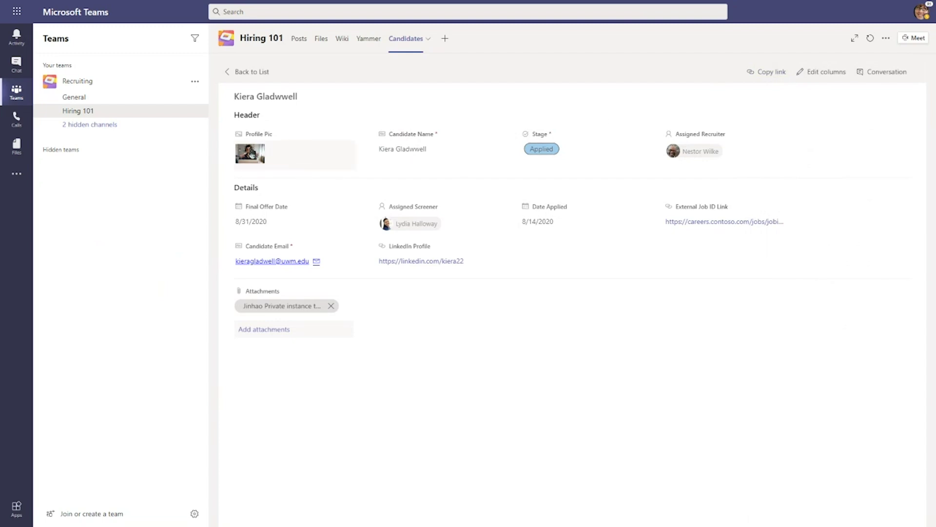
{"action": "left_click", "coordinate": [766, 72]}
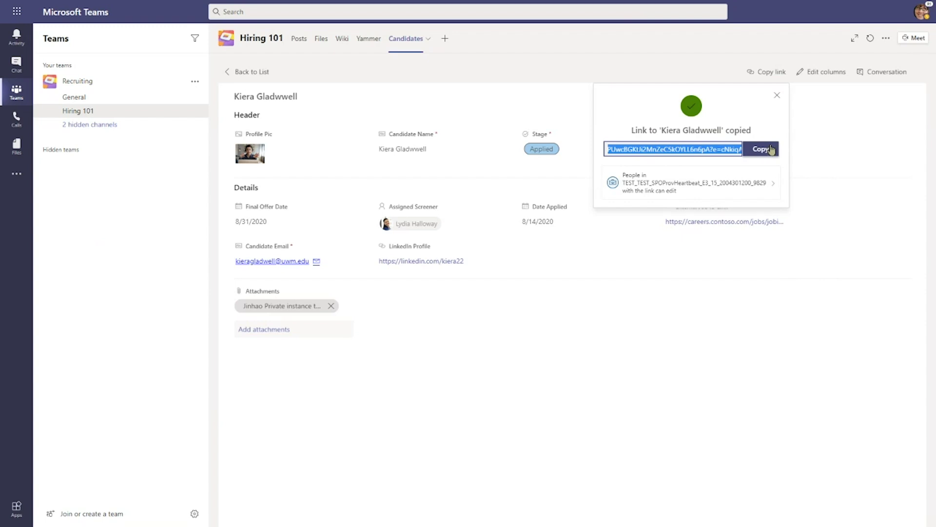
{"action": "left_click", "coordinate": [777, 96]}
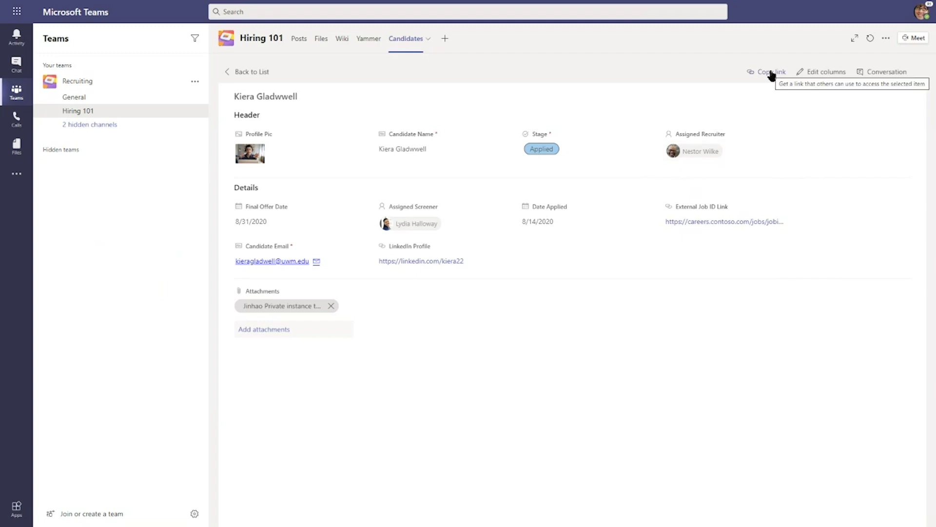
Start a conversation on the record that mentions the assigned recruiter and asks to make sure the candidate's tech loops are fully checked.
{"action": "left_click", "coordinate": [872, 73]}
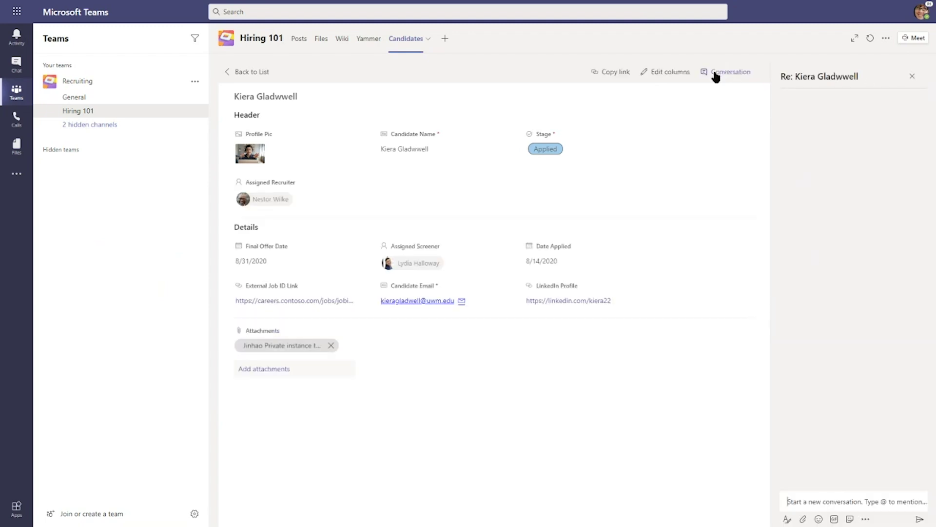
{"action": "left_click", "coordinate": [812, 502]}
{"action": "type", "text": "@Nest"}
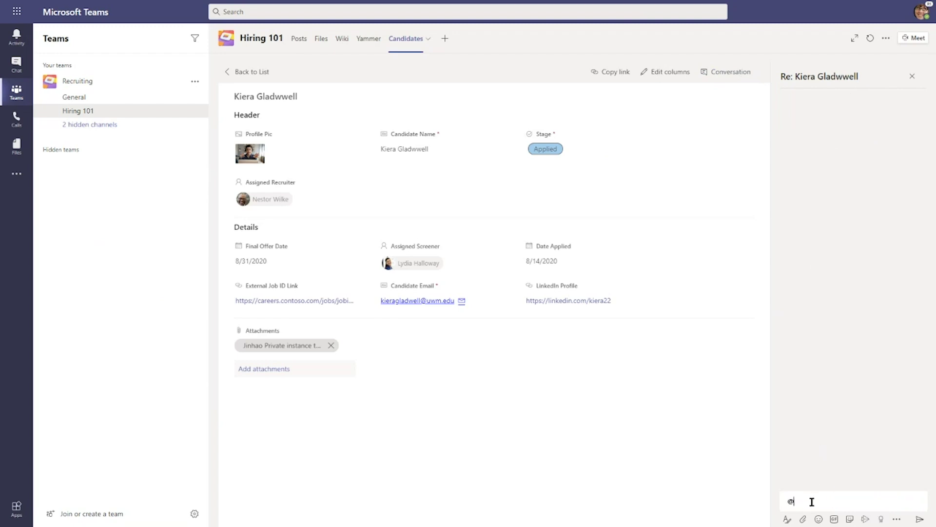
{"action": "key", "text": "Return"}
{"action": "type", "text": "can we make su"}
{"action": "type", "text": "re we check"}
{"action": "type", "text": " the tech"}
{"action": "type", "text": " log"}
{"action": "type", "text": "for next week"}
{"action": "key", "text": "Return"}
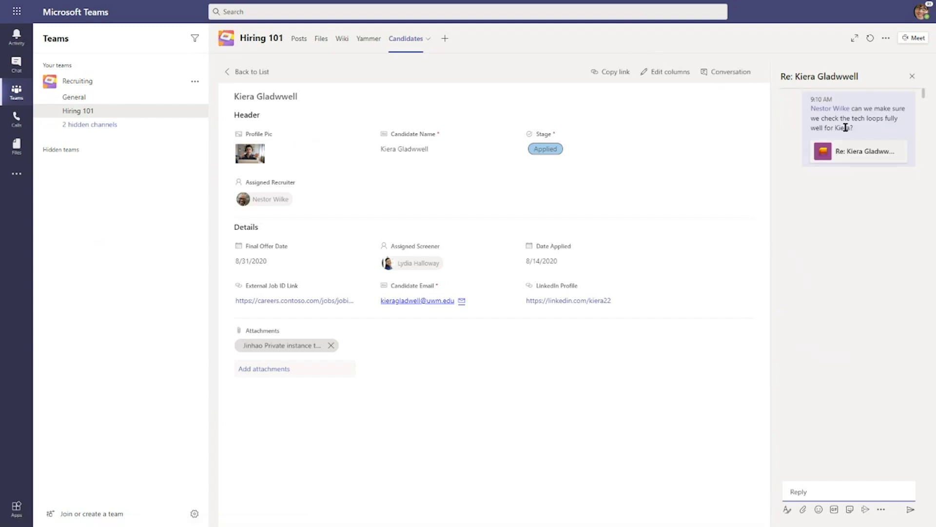
Reply "Hello! Yes we can" to the tech loops message in the Hiring 101 channel's posts.
{"action": "left_click", "coordinate": [295, 43]}
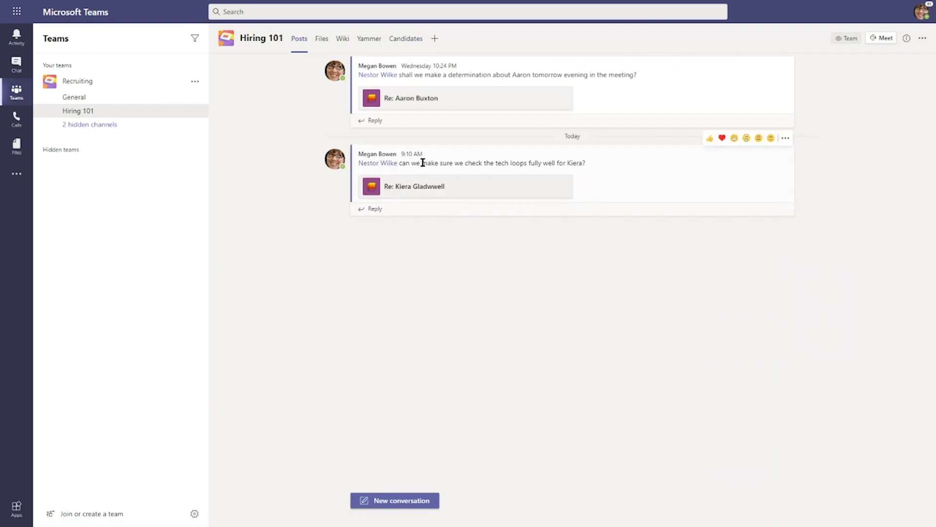
{"action": "left_click", "coordinate": [377, 209]}
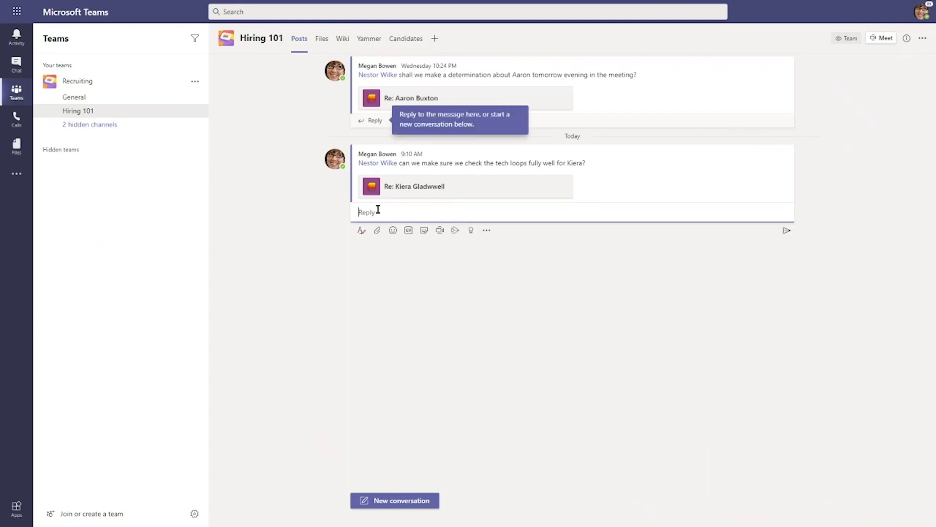
{"action": "type", "text": "Hello! Yes we can"}
{"action": "key", "text": "Return"}
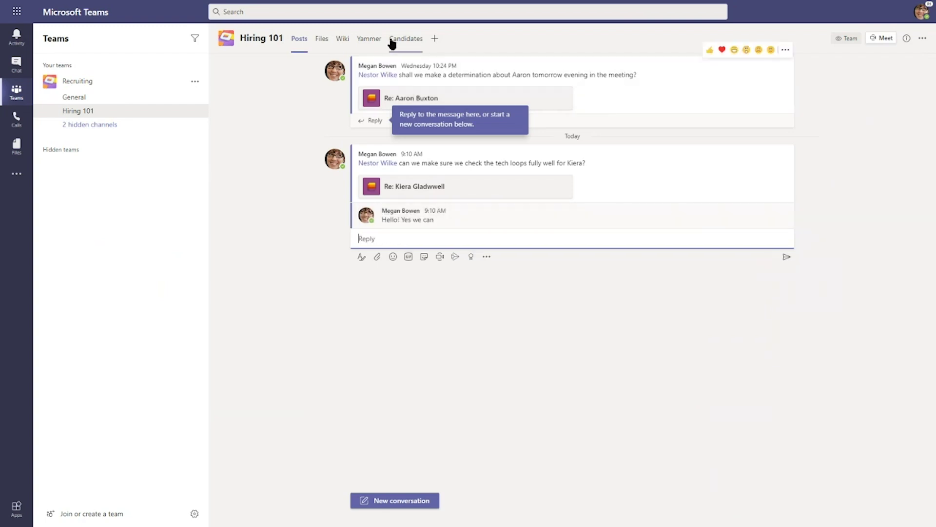
Reopen the third candidate's record from Candidates, check its conversation for the posted reply, and return to the list.
{"action": "left_click", "coordinate": [391, 39]}
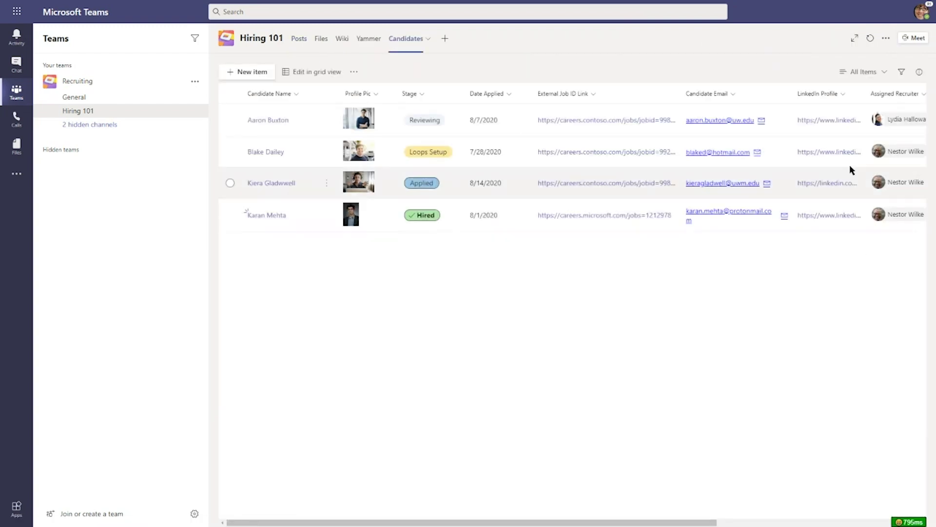
{"action": "left_click", "coordinate": [266, 184]}
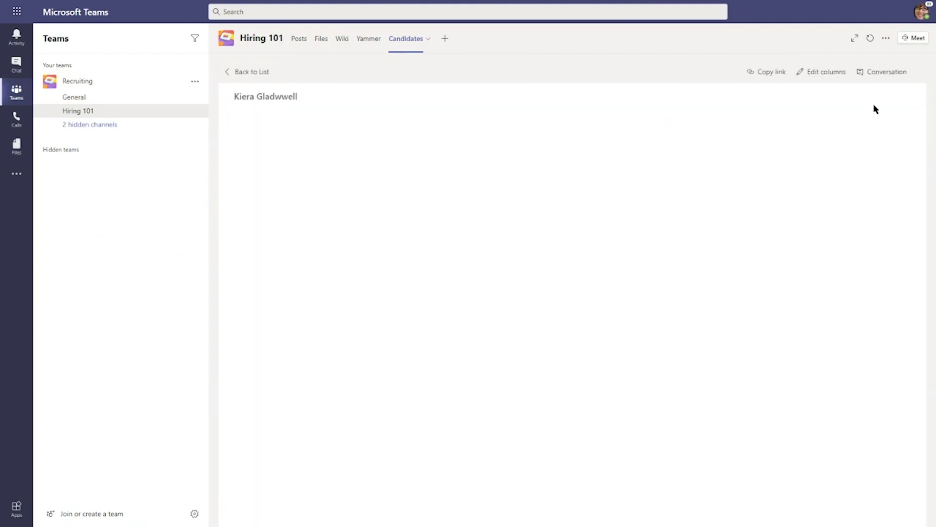
{"action": "left_click", "coordinate": [886, 73]}
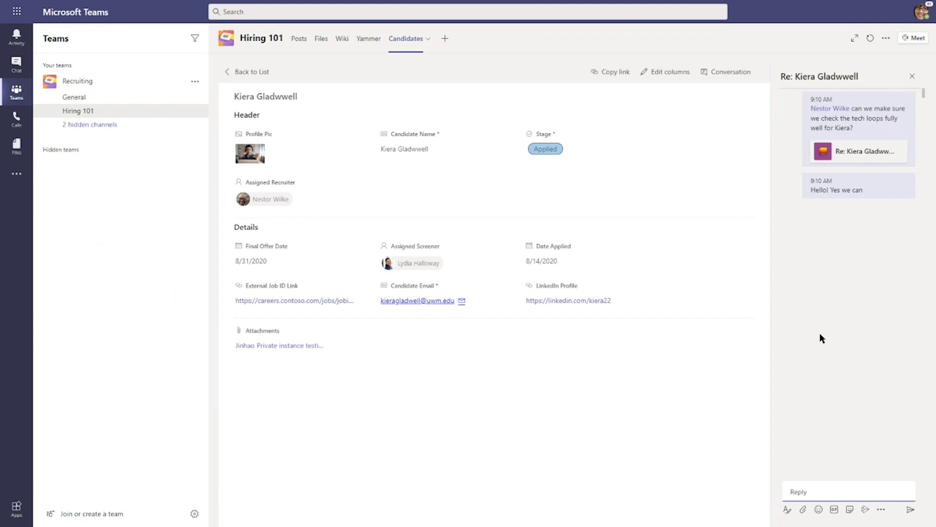
{"action": "mouse_move", "coordinate": [841, 198]}
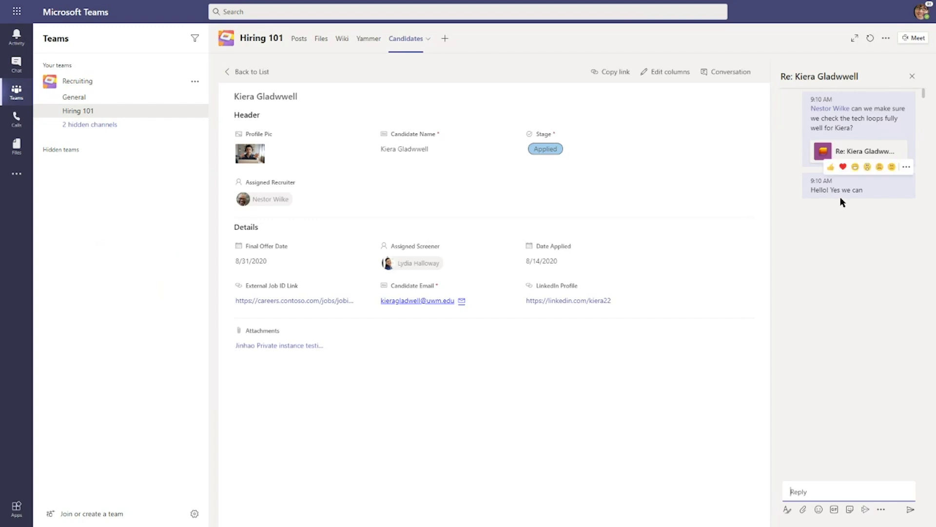
{"action": "left_click", "coordinate": [913, 76]}
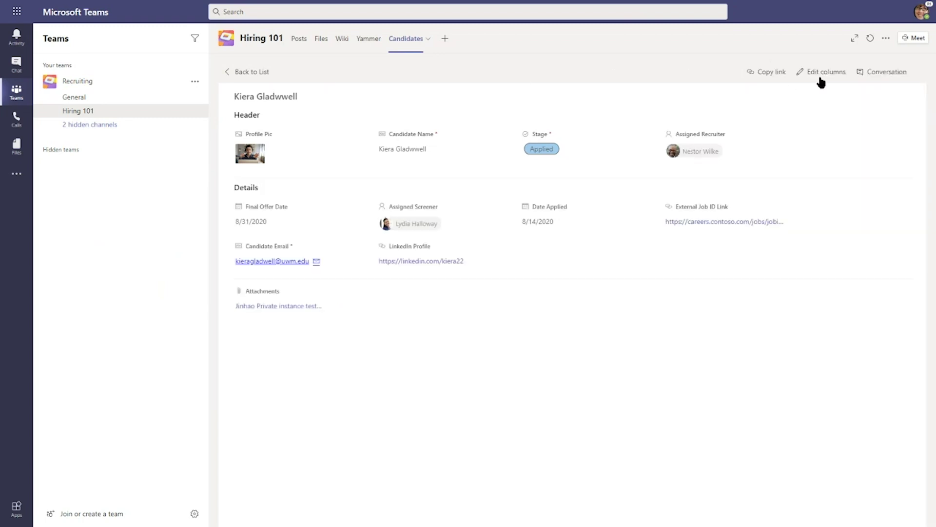
{"action": "left_click", "coordinate": [244, 73]}
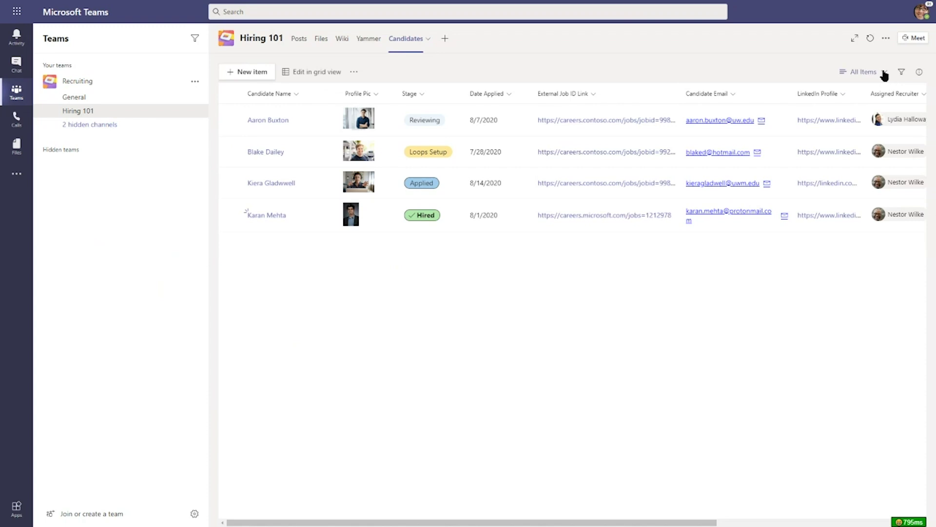
Switch the app theme to Dark and look over the Candidates list.
{"action": "left_click", "coordinate": [921, 13]}
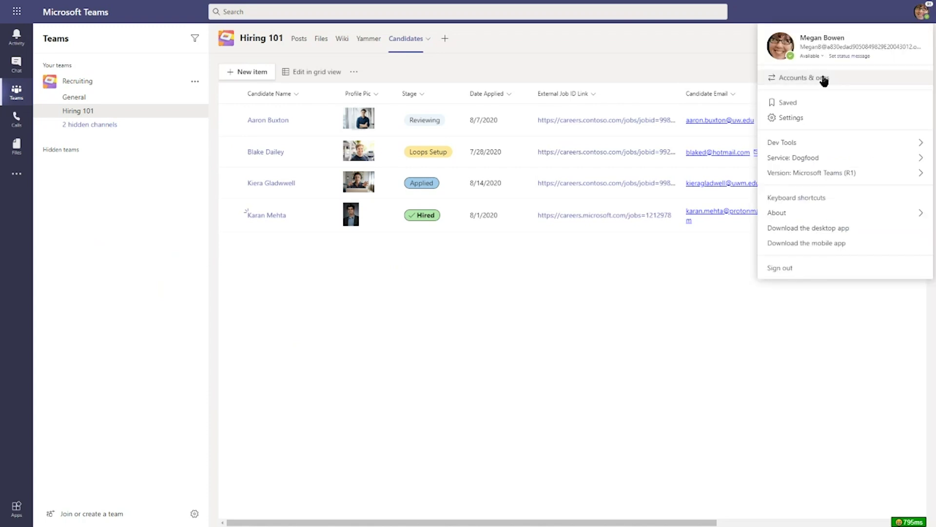
{"action": "left_click", "coordinate": [805, 117]}
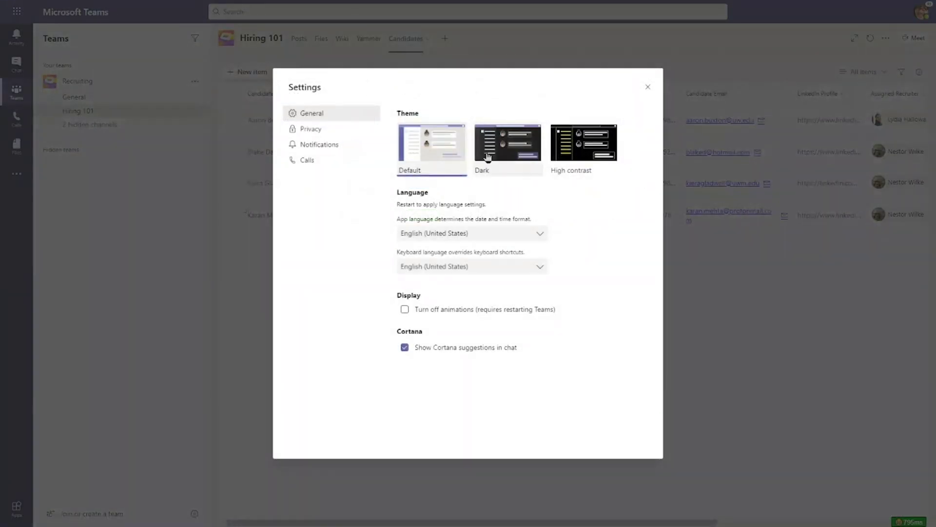
{"action": "left_click", "coordinate": [482, 147]}
{"action": "left_click", "coordinate": [647, 88]}
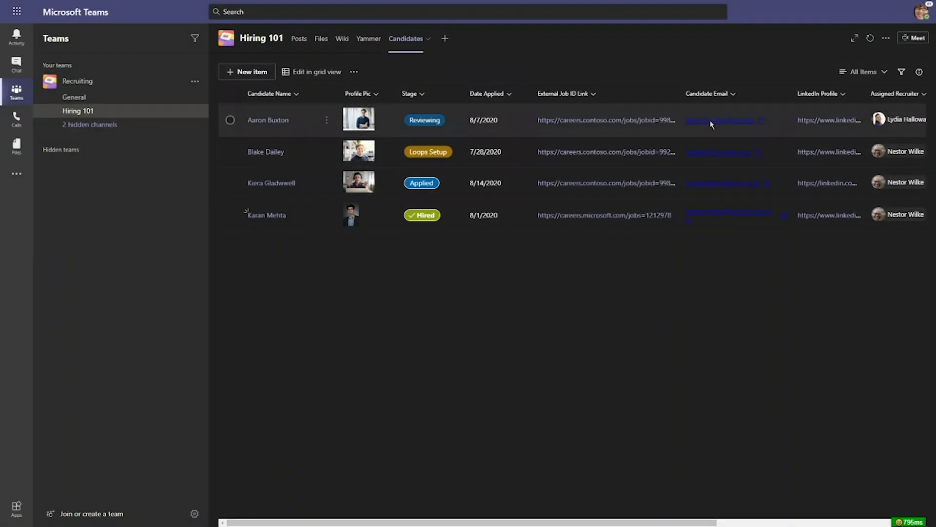
{"action": "mouse_move", "coordinate": [520, 523]}
{"action": "left_mouse_down"}
{"action": "mouse_move", "coordinate": [698, 521]}
{"action": "mouse_move", "coordinate": [503, 520]}
{"action": "left_mouse_up"}
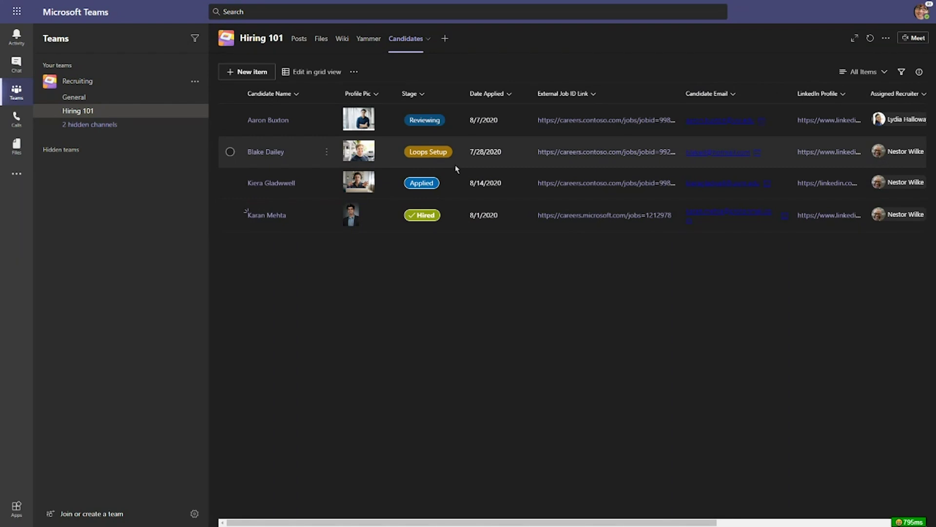
Open the Candidates list in grid view and set the app theme back to Default.
{"action": "left_click", "coordinate": [312, 72]}
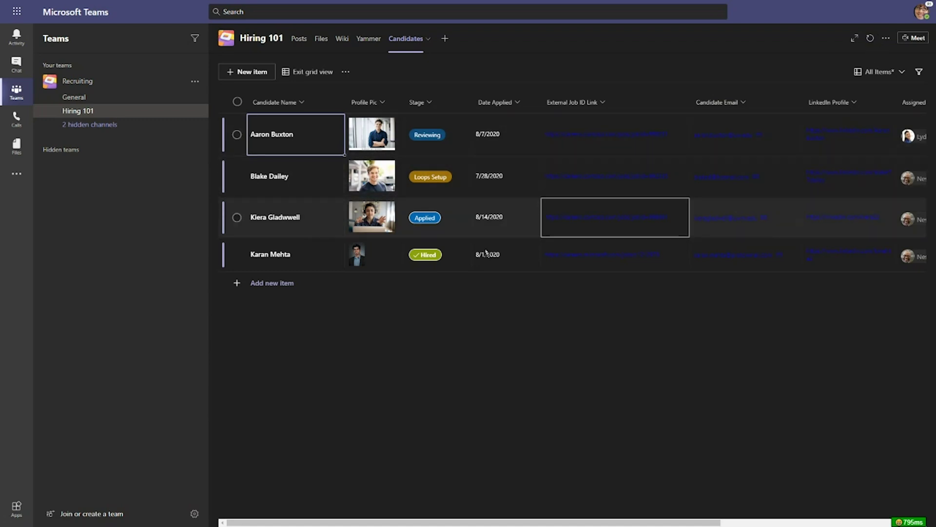
{"action": "left_click", "coordinate": [438, 136]}
{"action": "left_click", "coordinate": [921, 12]}
{"action": "left_click", "coordinate": [807, 117]}
{"action": "left_click", "coordinate": [431, 144]}
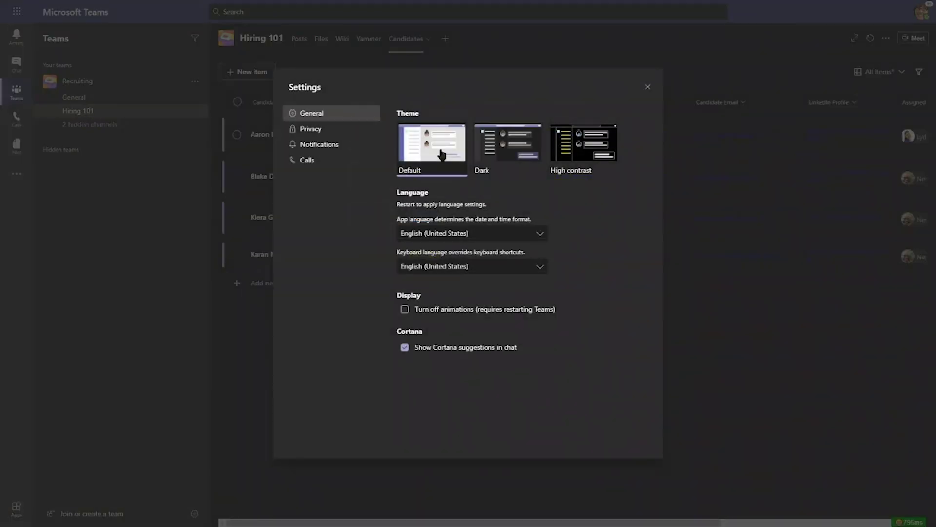
{"action": "left_click", "coordinate": [648, 89]}
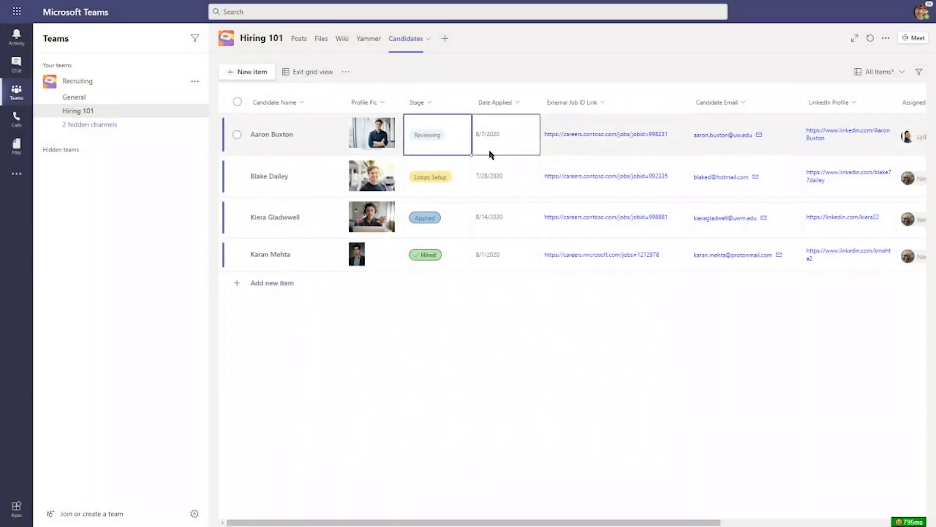
Set the first candidate's Date Applied to 8/7/2021 in the grid.
{"action": "left_click_drag", "start_coordinate": [497, 523], "coordinate": [547, 264]}
{"action": "left_click", "coordinate": [508, 140]}
{"action": "left_click", "coordinate": [509, 140]}
{"action": "double_click", "coordinate": [509, 140]}
{"action": "left_click", "coordinate": [523, 136]}
{"action": "key", "text": "Return"}
{"action": "key", "text": "Return"}
Set the second candidate's Stage to Applied, move through the third candidate's remaining cells, and exit grid view.
{"action": "left_click", "coordinate": [429, 177]}
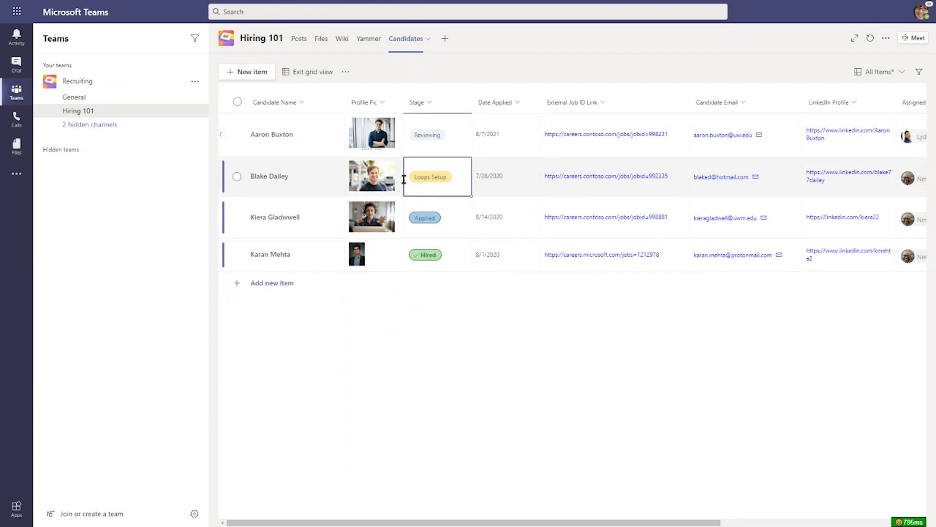
{"action": "left_click", "coordinate": [439, 177]}
{"action": "left_click", "coordinate": [431, 209]}
{"action": "key", "text": "Tab"}
{"action": "key", "text": "Tab"}
{"action": "key", "text": "Tab"}
{"action": "key", "text": "Tab"}
{"action": "key", "text": "Tab"}
{"action": "key", "text": "Tab"}
{"action": "key", "text": "Tab"}
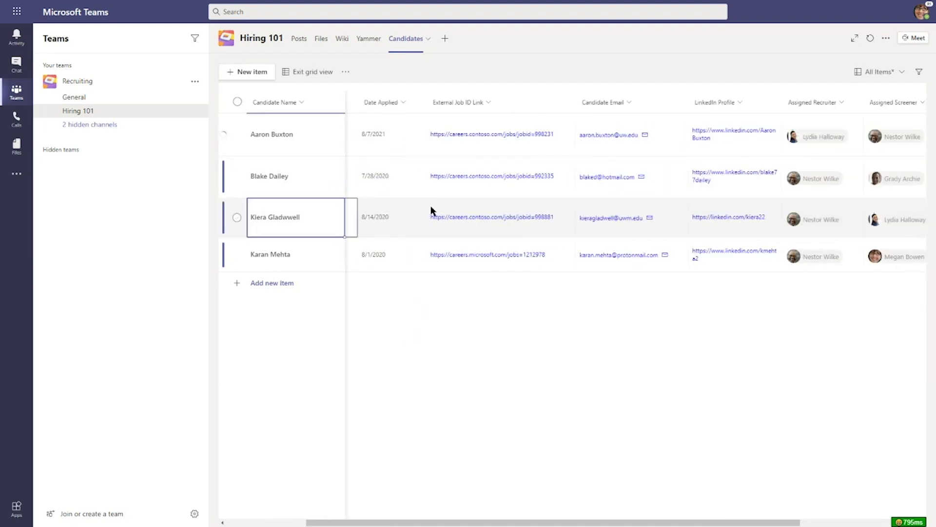
{"action": "key", "text": "Tab"}
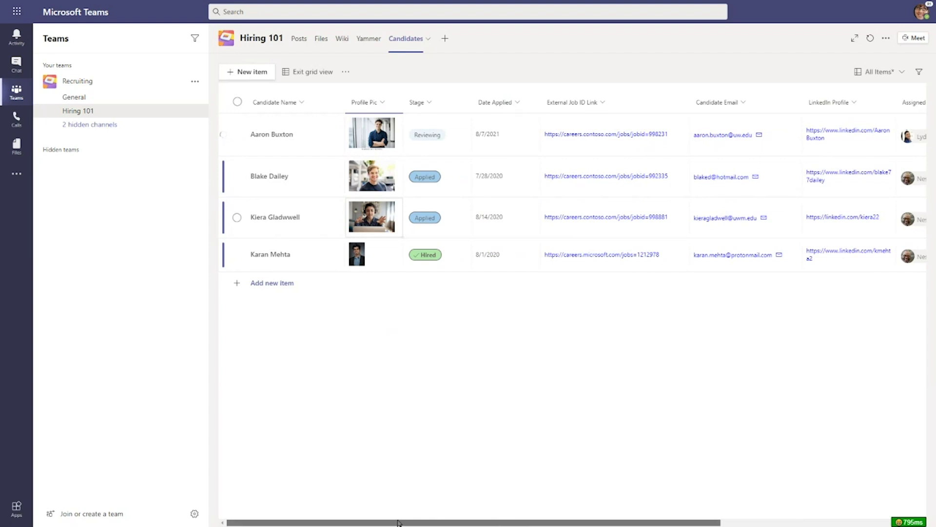
{"action": "left_click", "coordinate": [295, 72]}
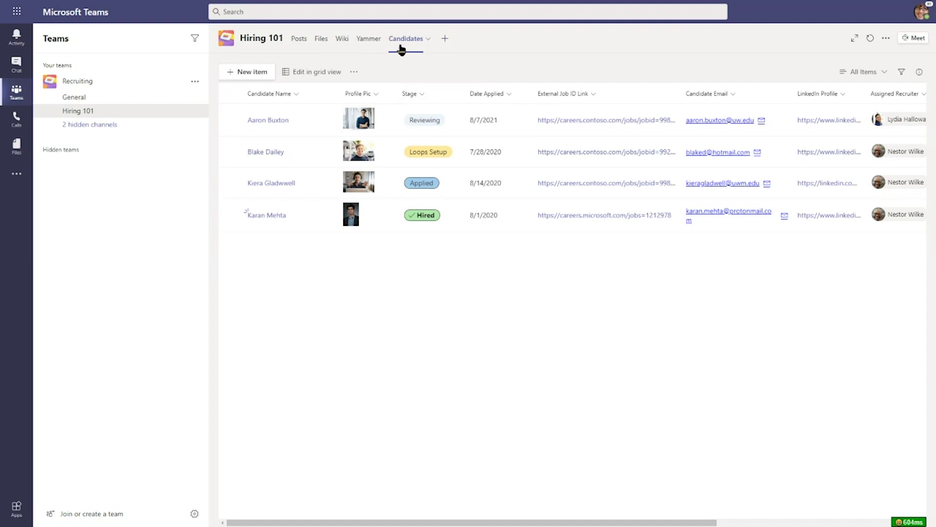
Add a Lists tab to the Hiring 101 channel.
{"action": "left_click", "coordinate": [446, 38]}
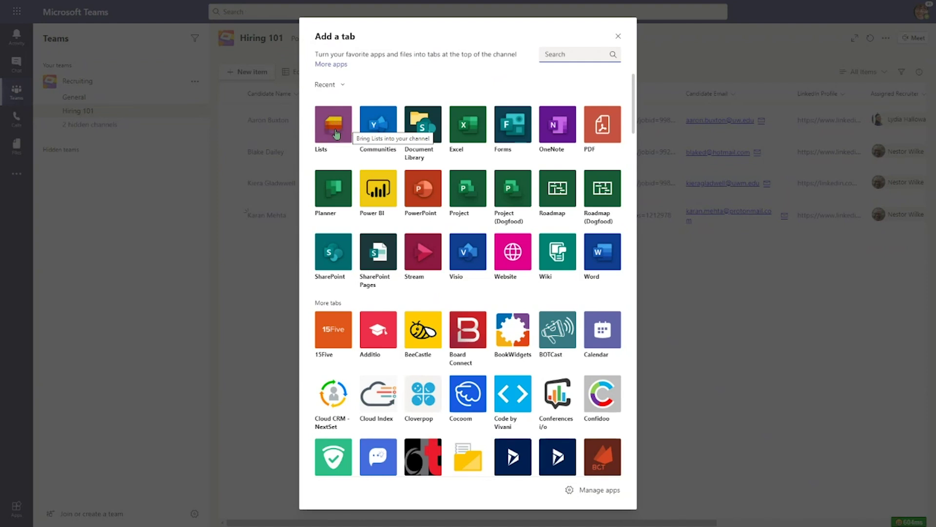
{"action": "left_click", "coordinate": [336, 133]}
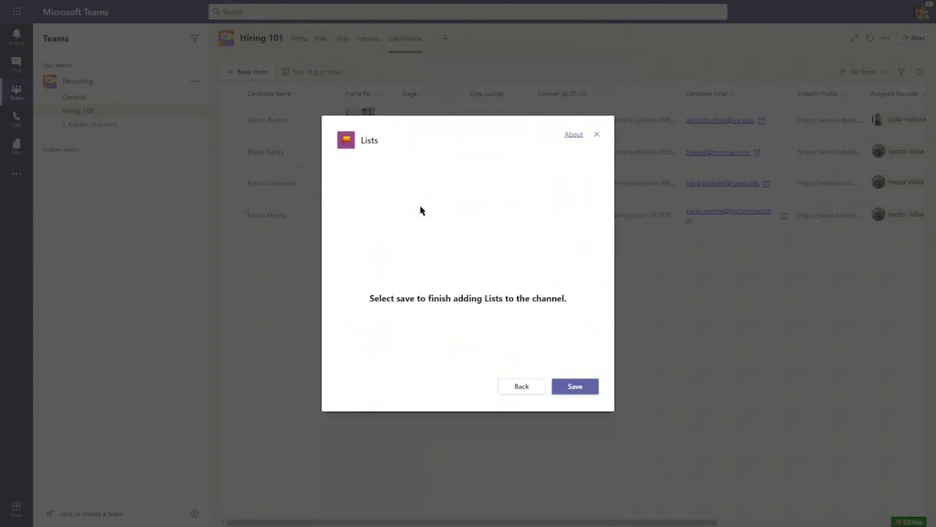
{"action": "left_click", "coordinate": [562, 390]}
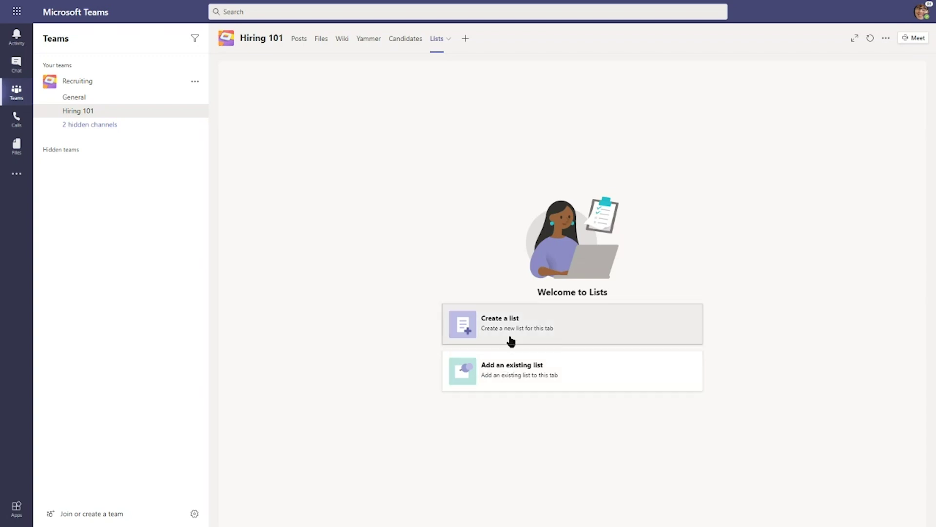
Look at the options for adding an existing list by SharePoint link or from the team, and go back without adding one.
{"action": "left_click", "coordinate": [506, 376]}
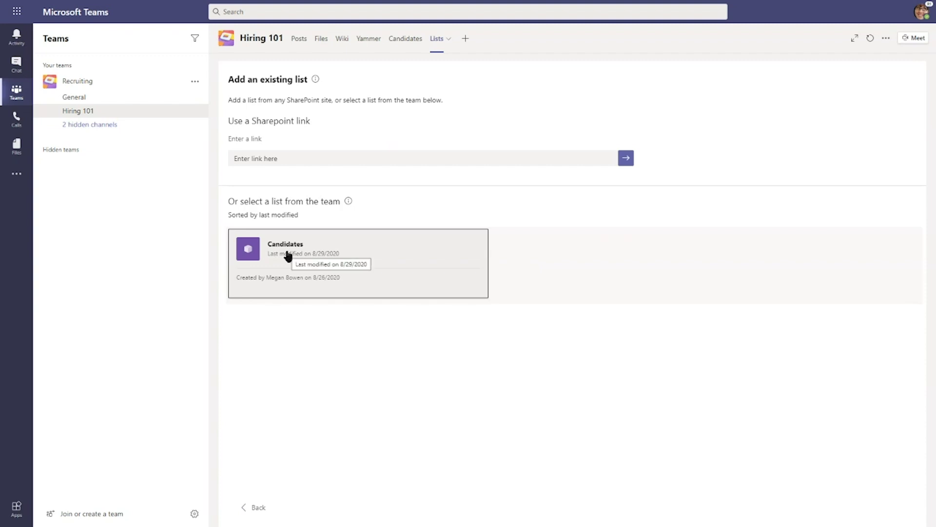
{"action": "left_click", "coordinate": [275, 158]}
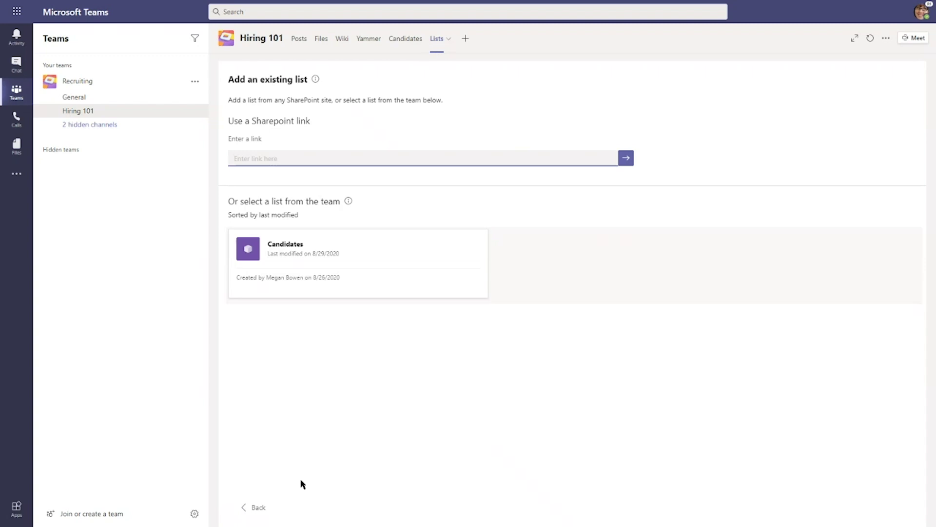
{"action": "left_click", "coordinate": [252, 509]}
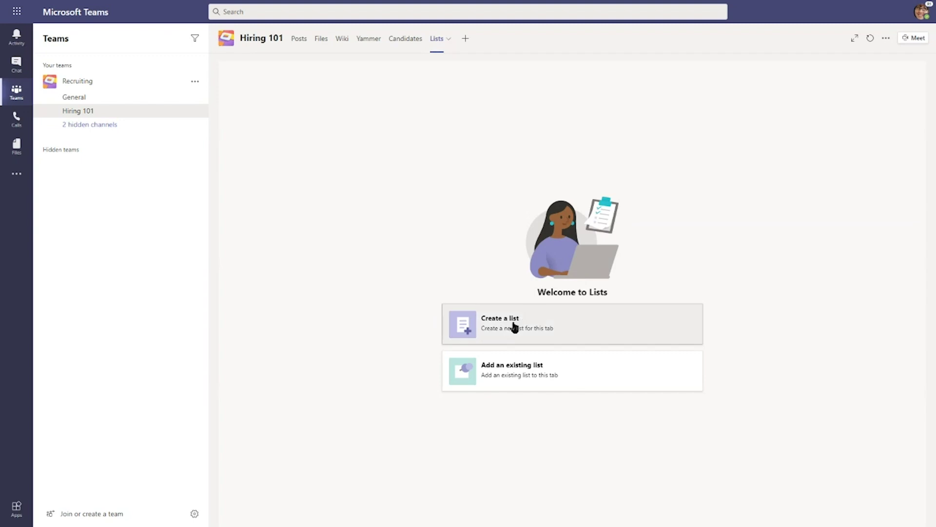
Start a new list for the tab and examine the Patients template's preview across its columns.
{"action": "left_click", "coordinate": [515, 328]}
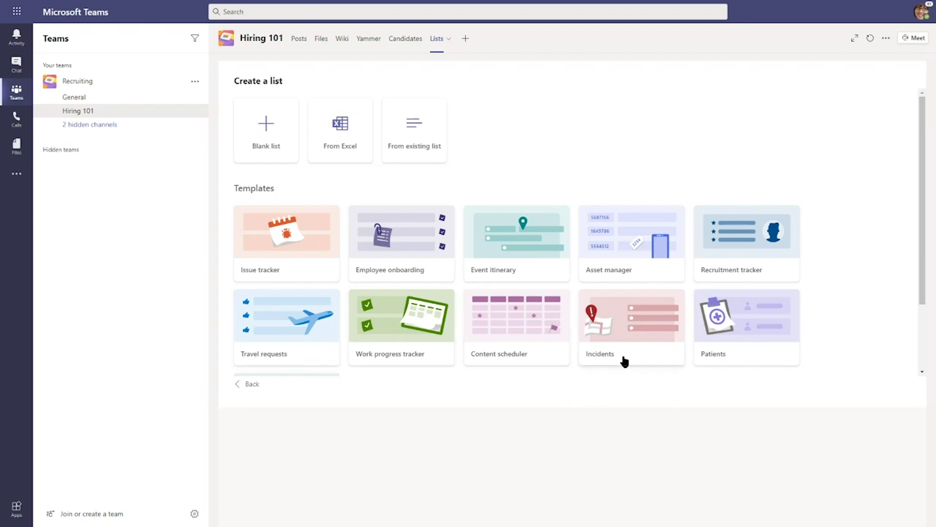
{"action": "left_click", "coordinate": [729, 330]}
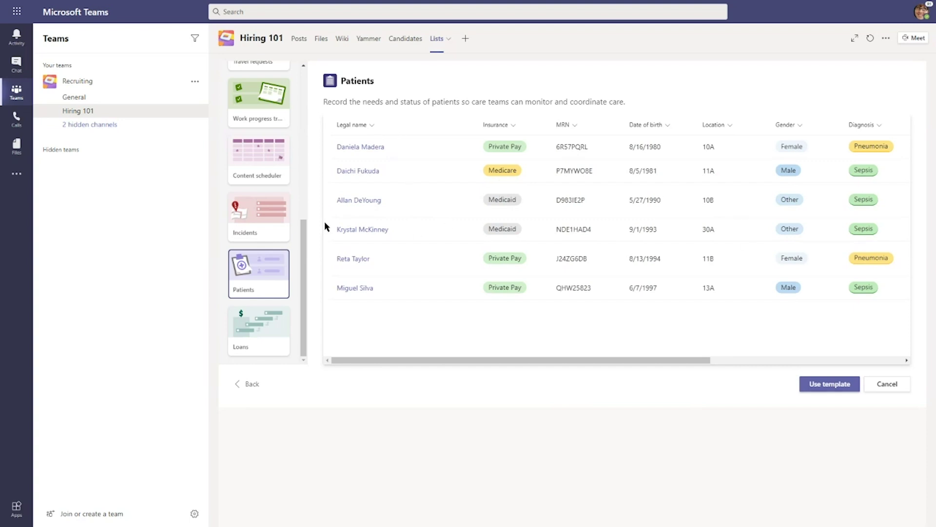
{"action": "left_click_drag", "start_coordinate": [571, 365], "coordinate": [796, 359]}
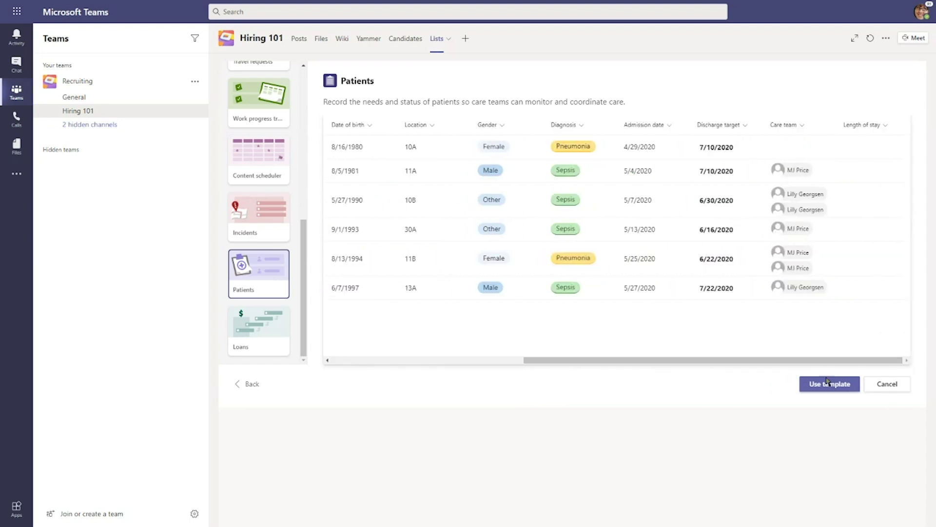
Use the Patients template for the new list, naming it Patients V2 with the description Lists Demo.
{"action": "left_click", "coordinate": [829, 384]}
{"action": "left_click", "coordinate": [512, 163]}
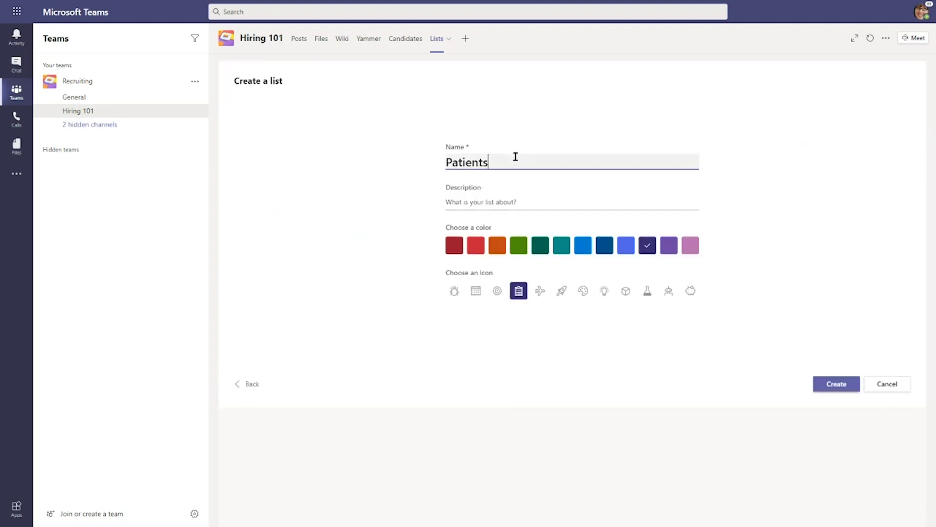
{"action": "type", "text": "V2"}
{"action": "left_click", "coordinate": [489, 207]}
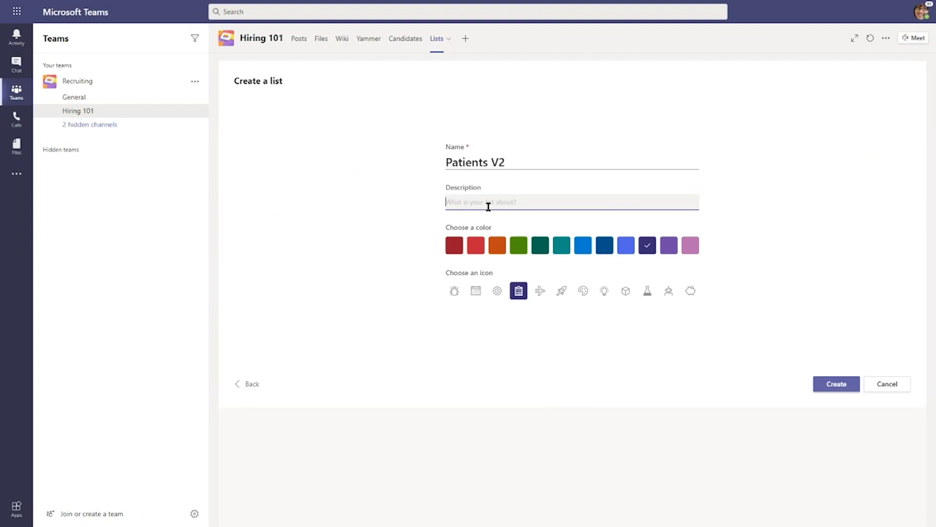
{"action": "type", "text": "Lists Demo"}
Give the new list the orange color and the bug icon, and create it in the channel.
{"action": "left_click", "coordinate": [498, 246]}
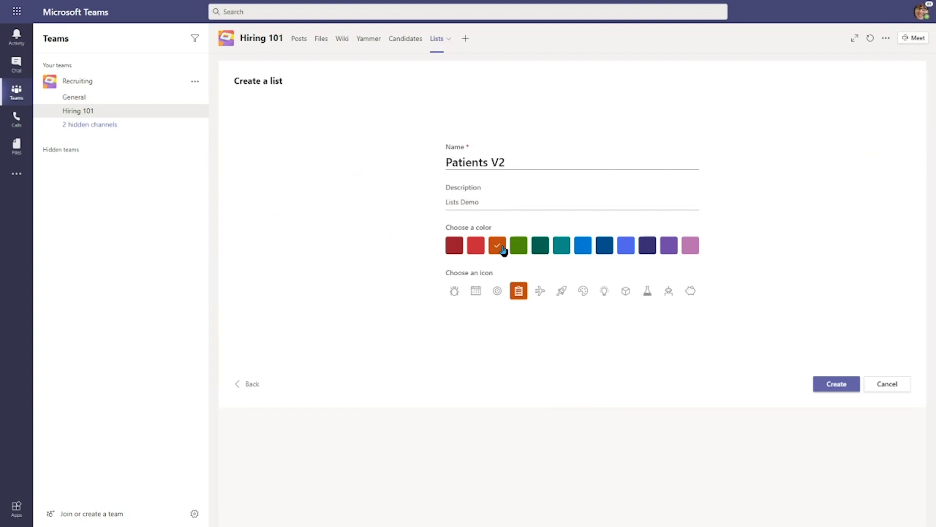
{"action": "left_click", "coordinate": [457, 292]}
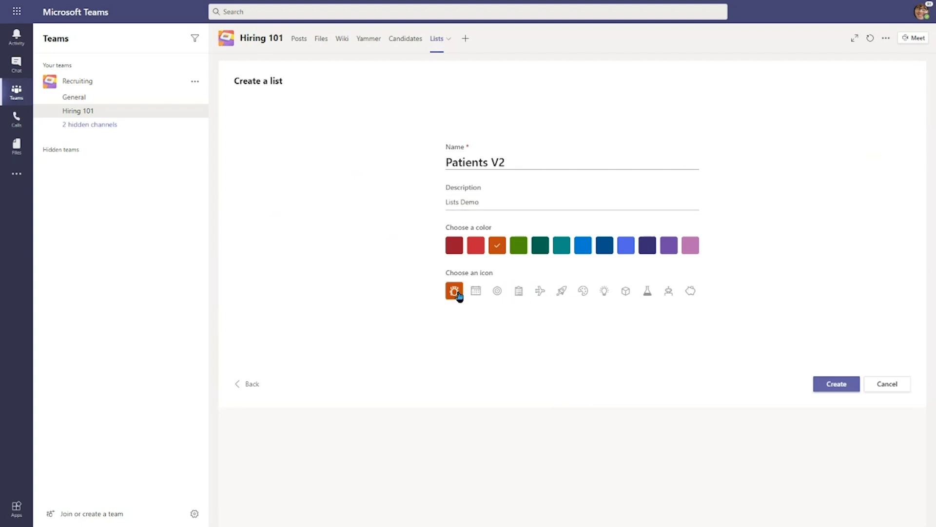
{"action": "left_click", "coordinate": [823, 383]}
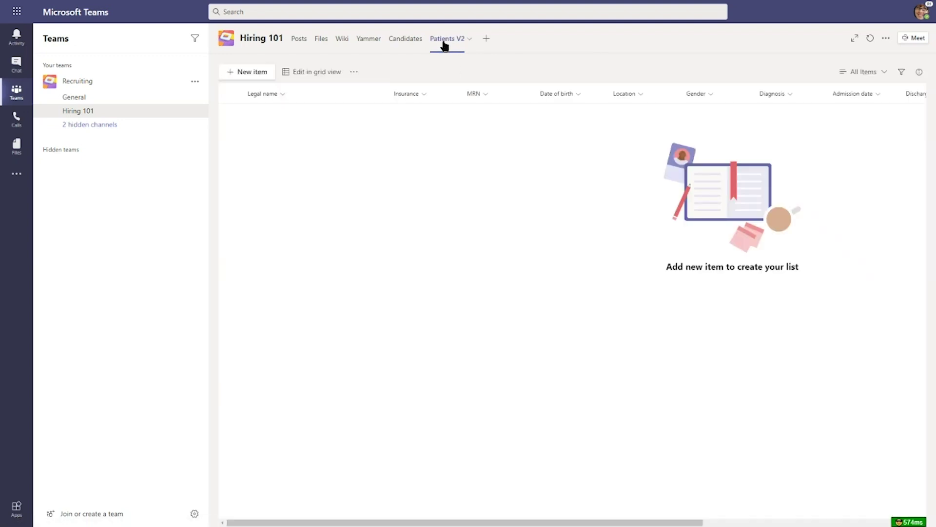
Look over the columns of the new Patients V2 list and return to the Candidates list.
{"action": "mouse_move", "coordinate": [521, 522]}
{"action": "left_mouse_down"}
{"action": "mouse_move", "coordinate": [749, 522]}
{"action": "mouse_move", "coordinate": [520, 525]}
{"action": "left_mouse_up"}
{"action": "left_click", "coordinate": [411, 44]}
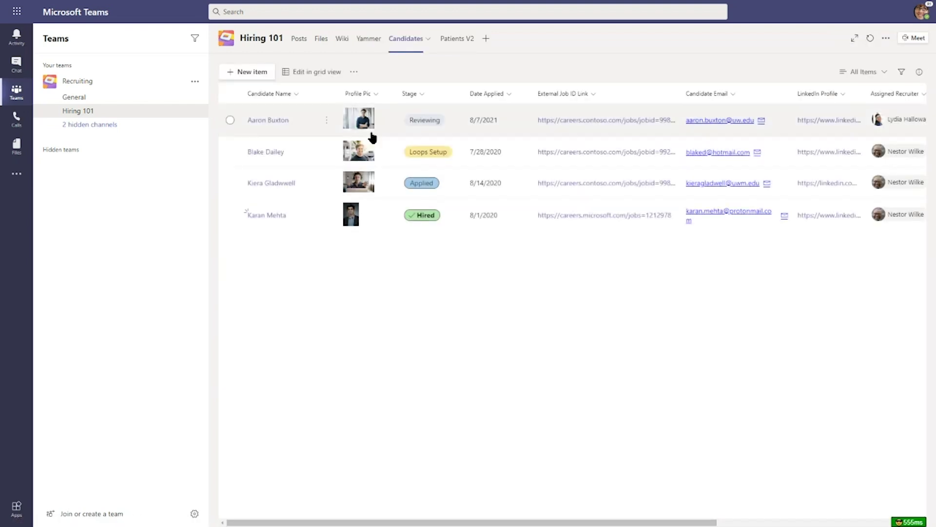